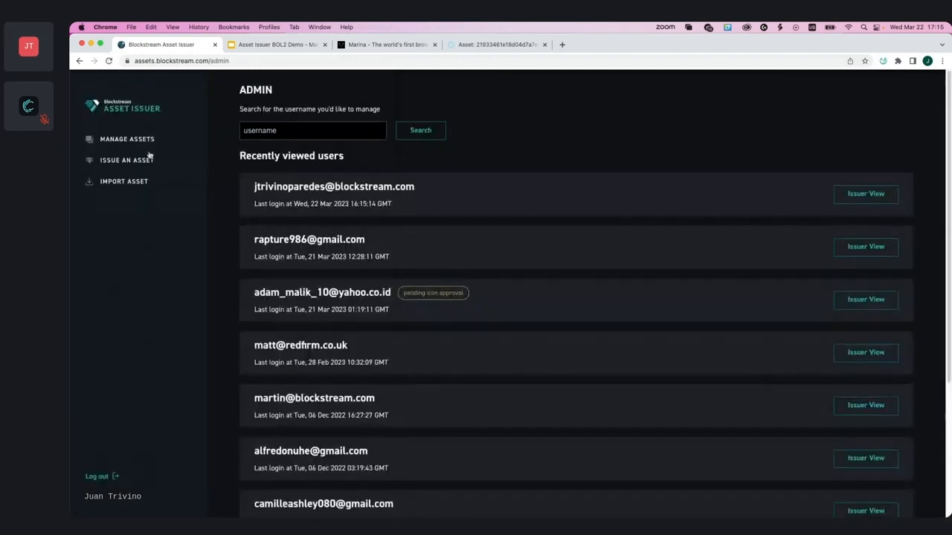
Step: Open Manage Assets from the sidebar to list existing assets such as Juan Prod 6 and Juan Prod 5
left_click(110, 146)
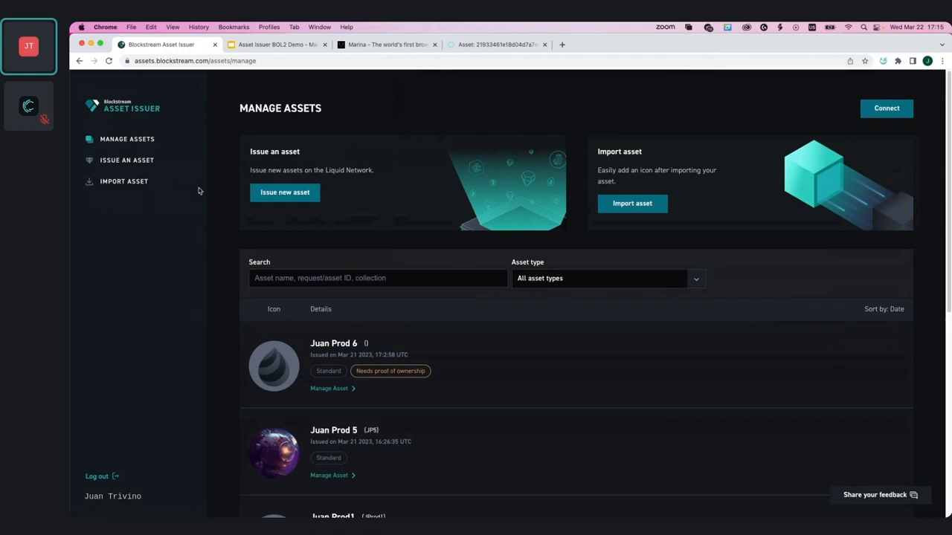
Step: Open the Issue an Asset page with its Standard, Issuer-tracked and Transfer-restricted types
left_click(138, 164)
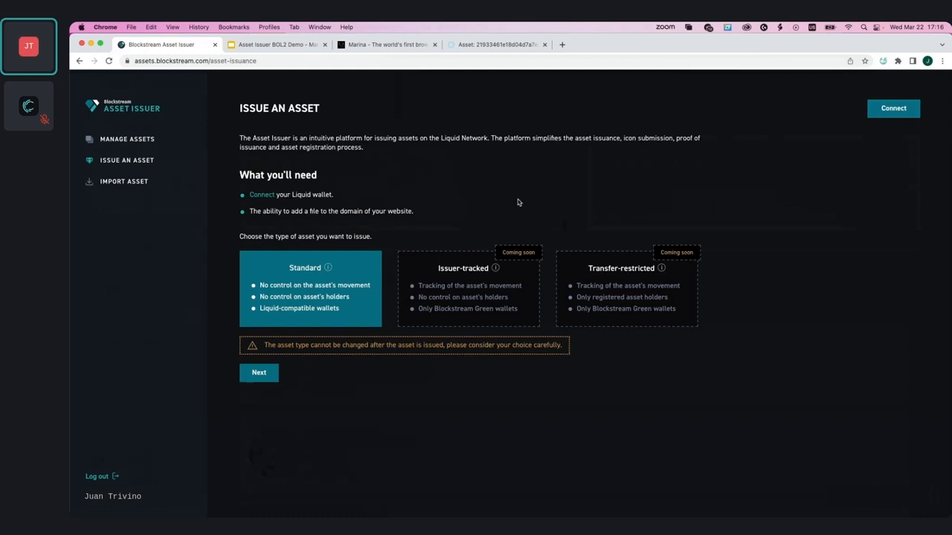
Step: Check the Marina wallet popup, then bring up the Connect wallet dialog offering Marina
left_click(883, 61)
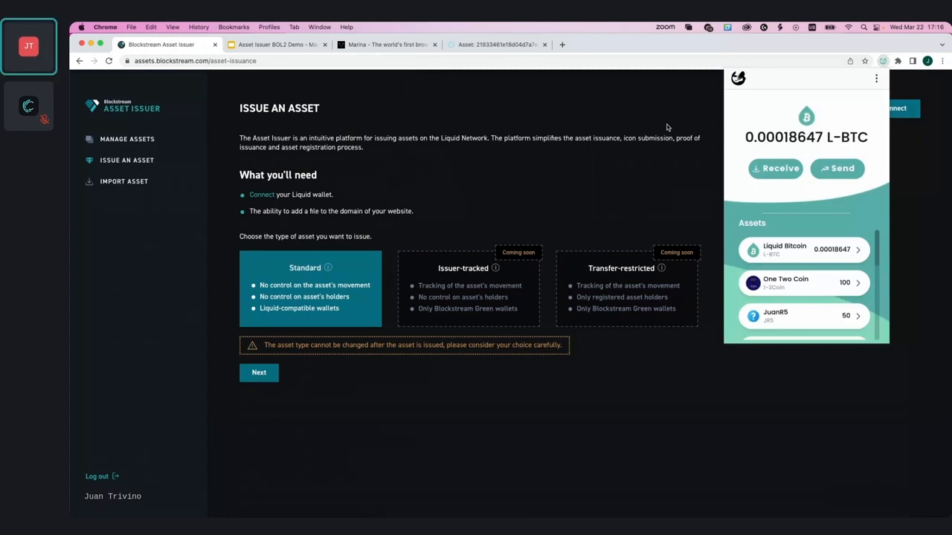
left_click(667, 128)
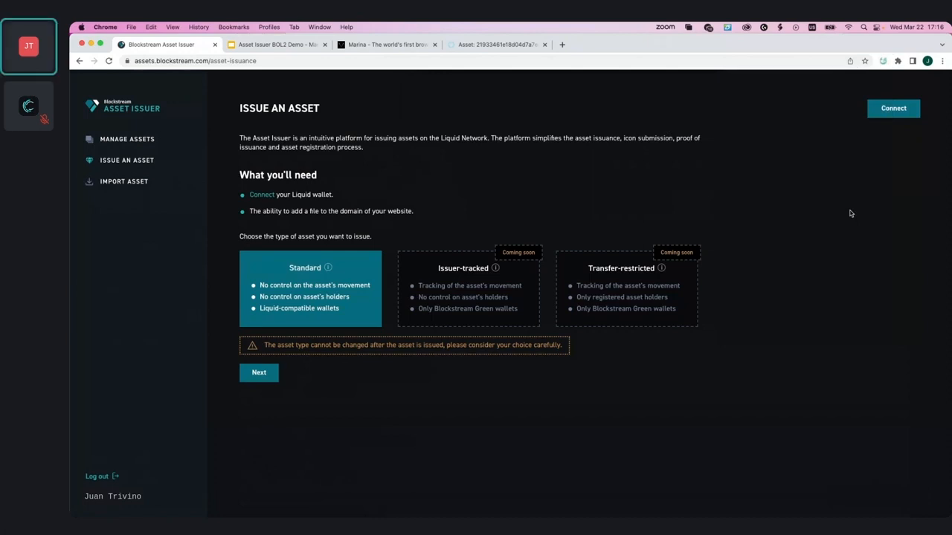
left_click(893, 109)
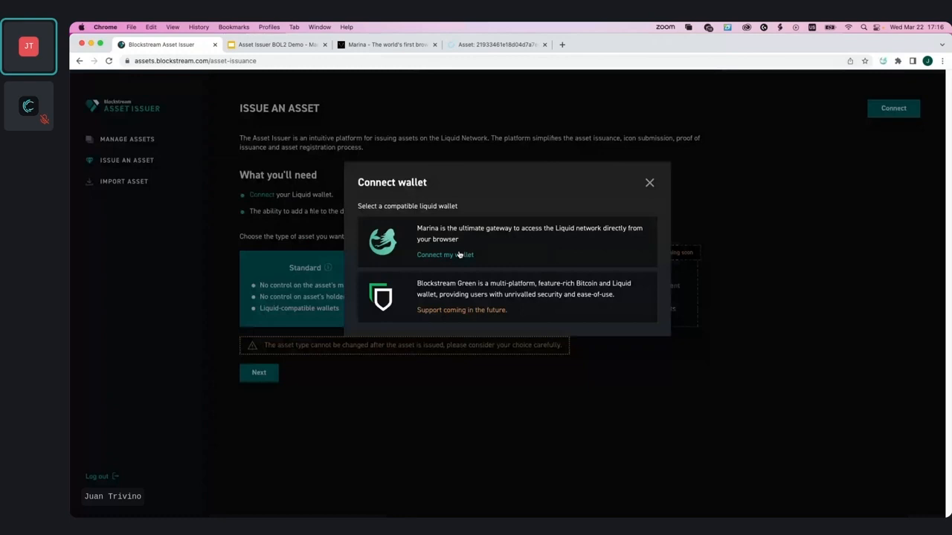
Step: Connect the Marina wallet and continue with a Standard asset to the Registry info form
left_click(459, 255)
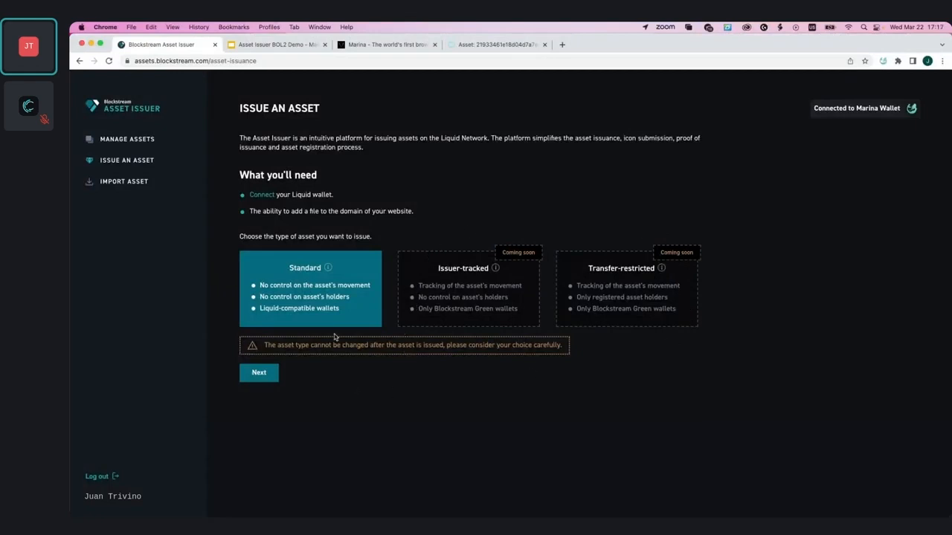
mouse_move(327, 270)
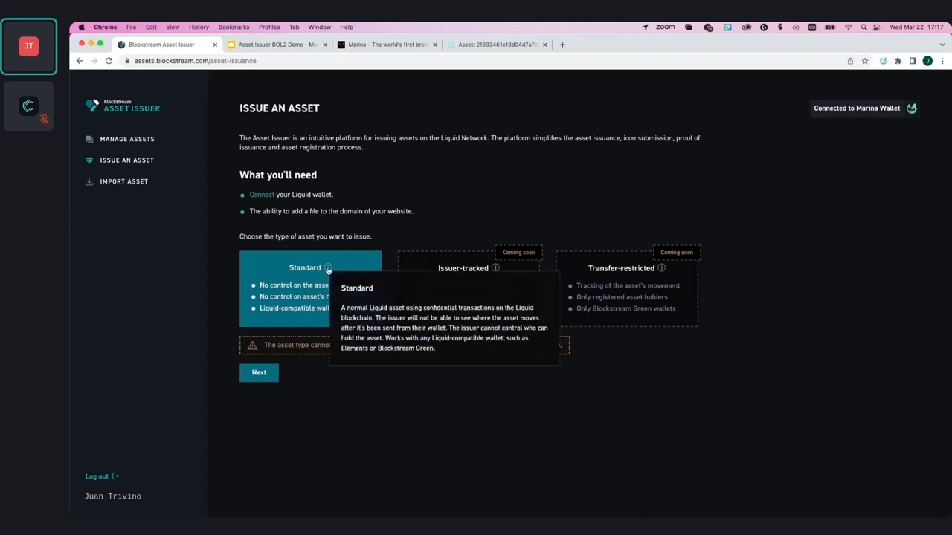
left_click(260, 374)
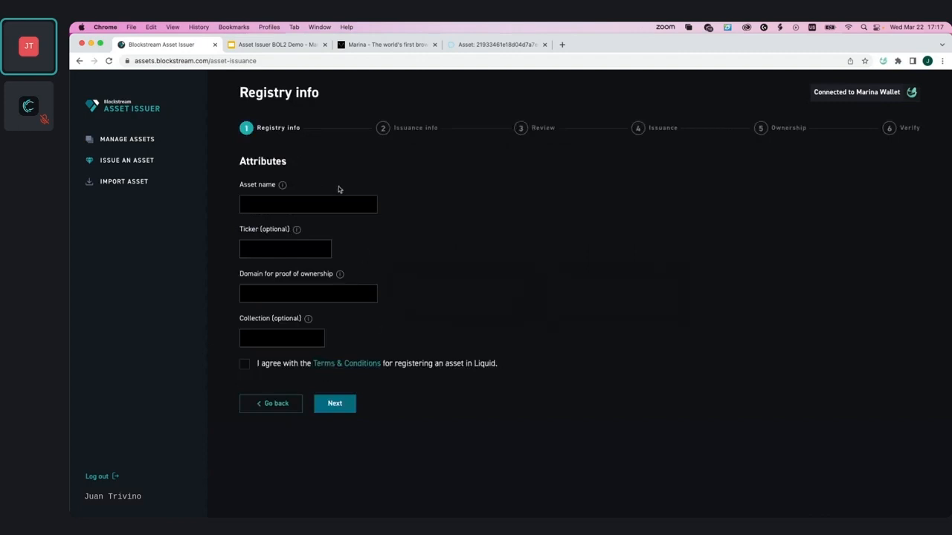
Step: Enter asset name 'Caganer1' and ticker 'CAGA'
left_click(330, 204)
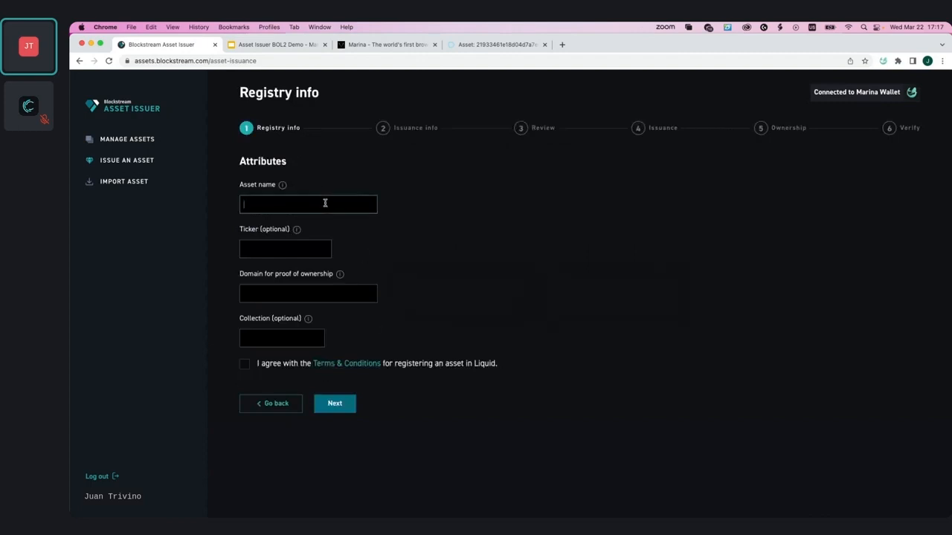
type("Caganer1")
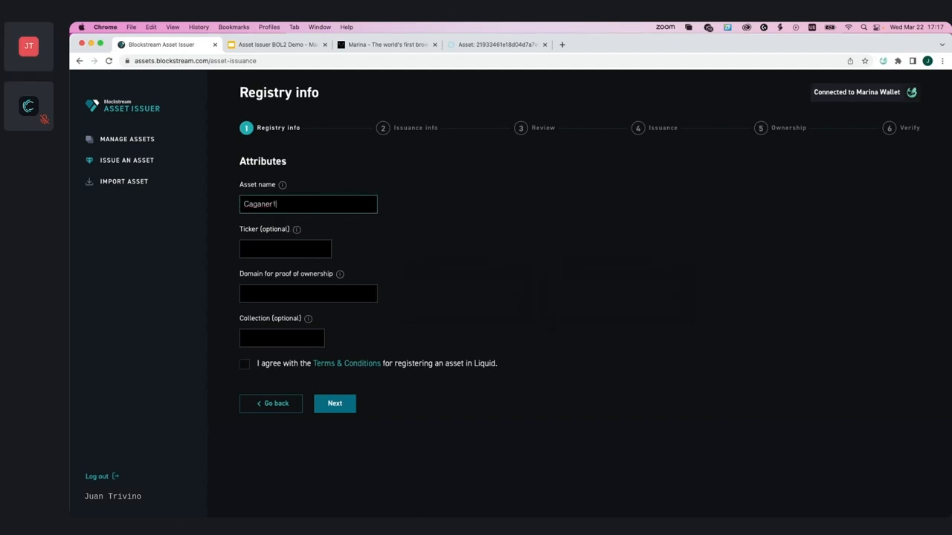
left_click(291, 253)
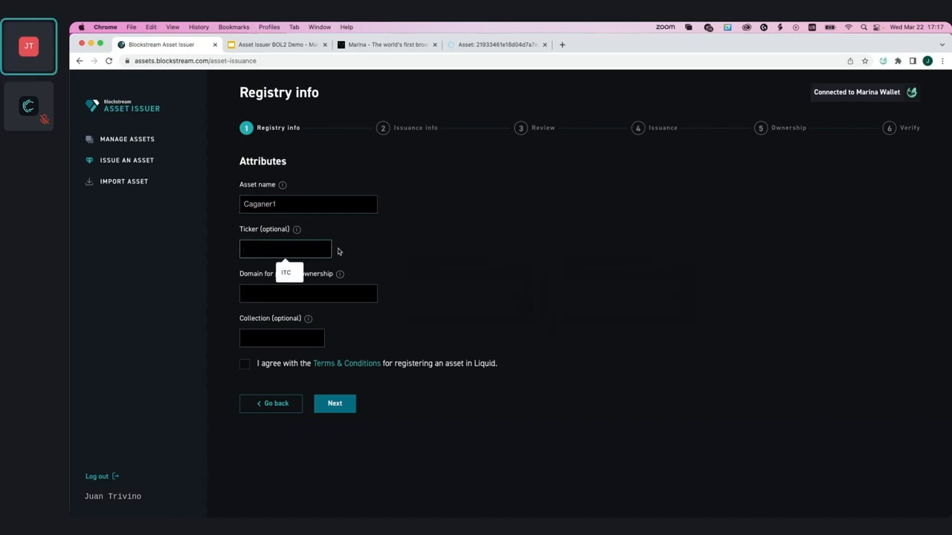
left_click(367, 249)
left_click(303, 246)
type("CAGA")
left_click(388, 243)
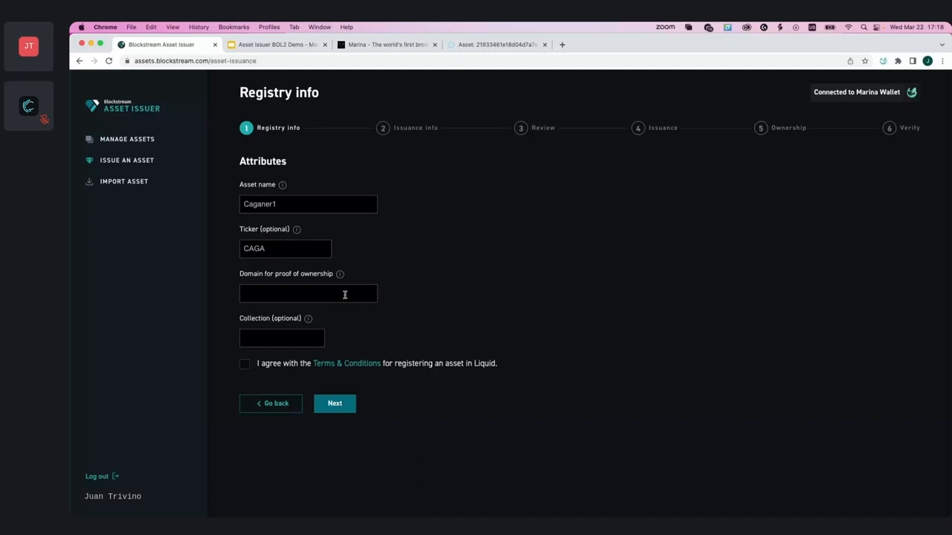
Step: Enter domain 'raspitor.one' and leave the Collection field empty
left_click(345, 296)
type("raspitor.one")
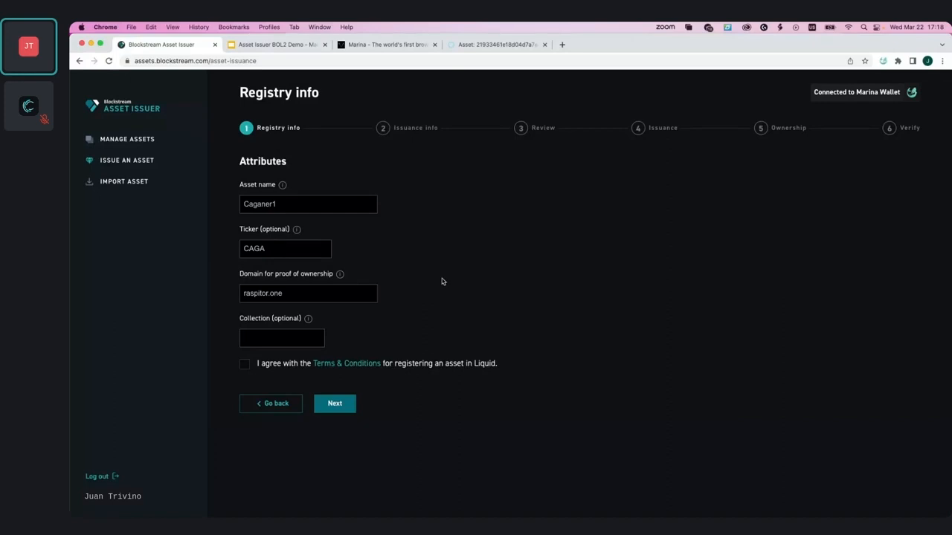
mouse_move(311, 322)
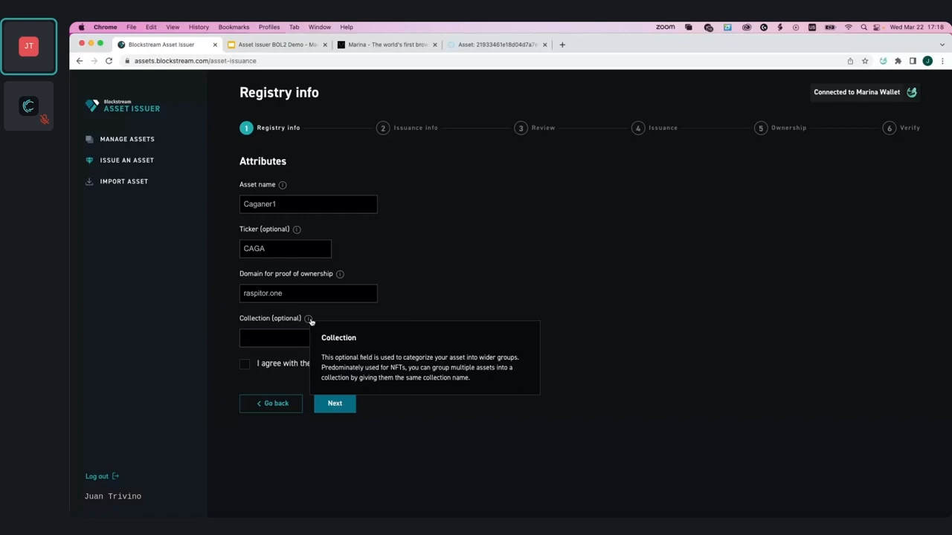
left_click(293, 337)
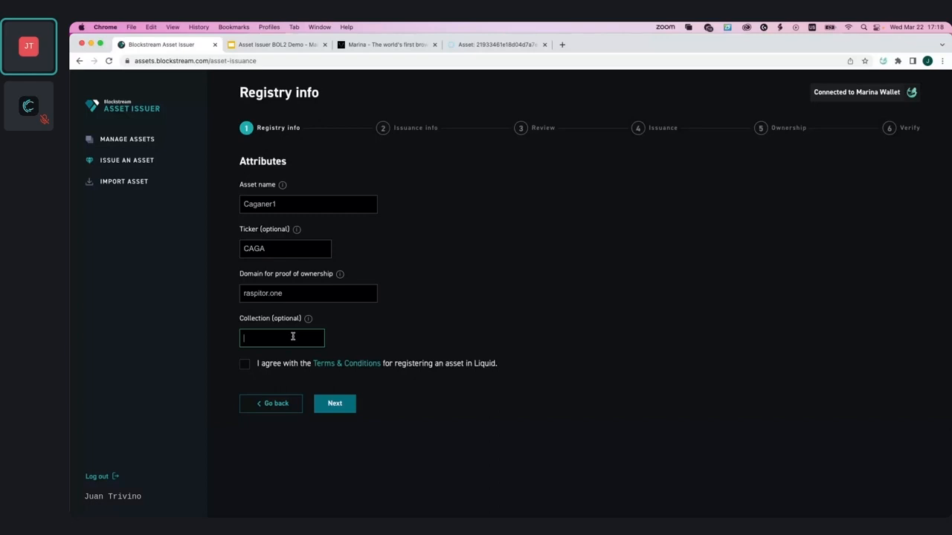
type("MyStore/Caganer/2023")
key("super+a")
key("BackSpace")
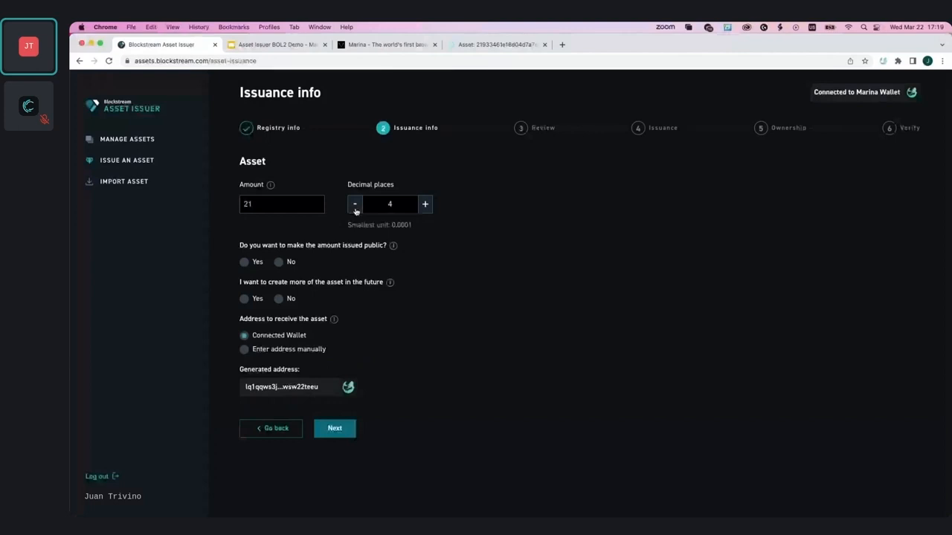
Step: Set decimal places to 0 and allow creating more of the asset later
left_click(355, 211)
left_click(355, 211)
left_click(355, 211)
left_click(355, 211)
left_click(424, 203)
left_click(426, 206)
left_click(255, 298)
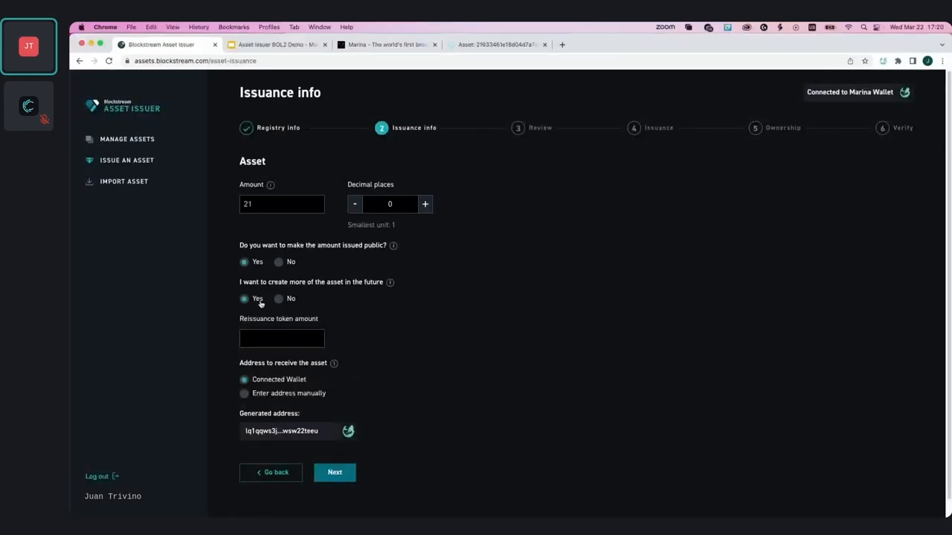
Step: Try values 21 and 1 in the reissuance token amount field, then clear it
left_click(263, 342)
type("21")
left_click(424, 323)
double_click(271, 342)
type("1")
left_click(361, 316)
left_click(276, 342)
key("BackSpace")
left_click(323, 308)
Step: Keep reissuance on with 2 reissuance tokens and choose manual address entry
left_click(324, 306)
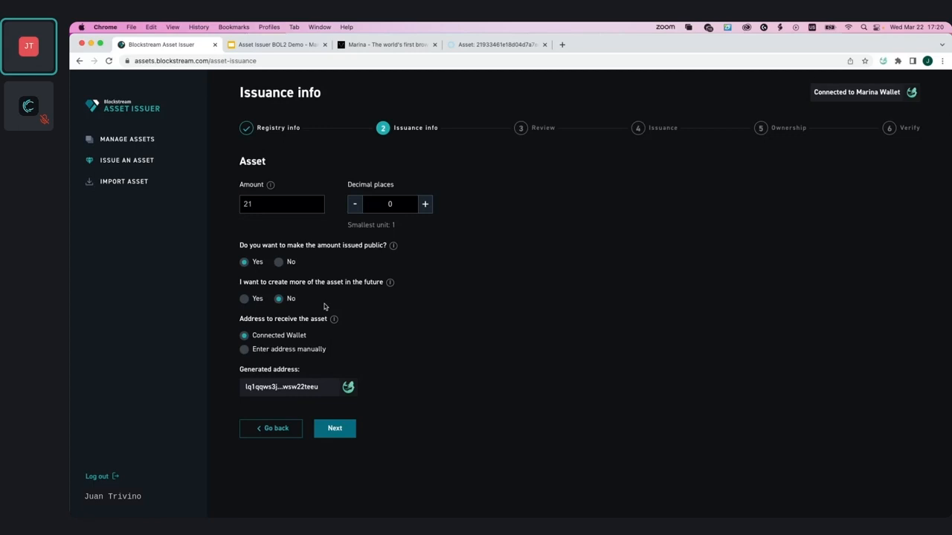
left_click(251, 298)
left_click(285, 340)
type("2")
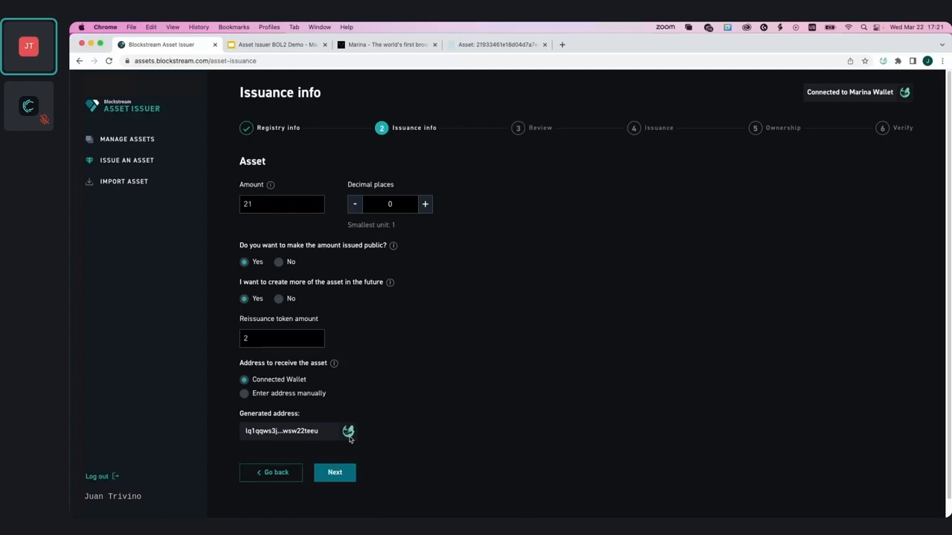
left_click(289, 393)
scroll(569, 348, "down", 1)
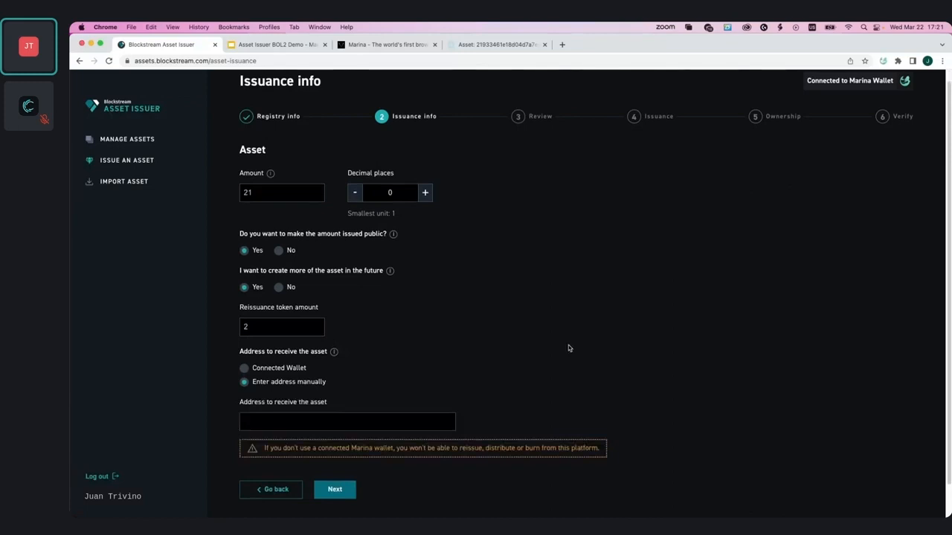
Step: Scroll down the Caganer1 issuance form toward the Review step
scroll(569, 348, "down", 1)
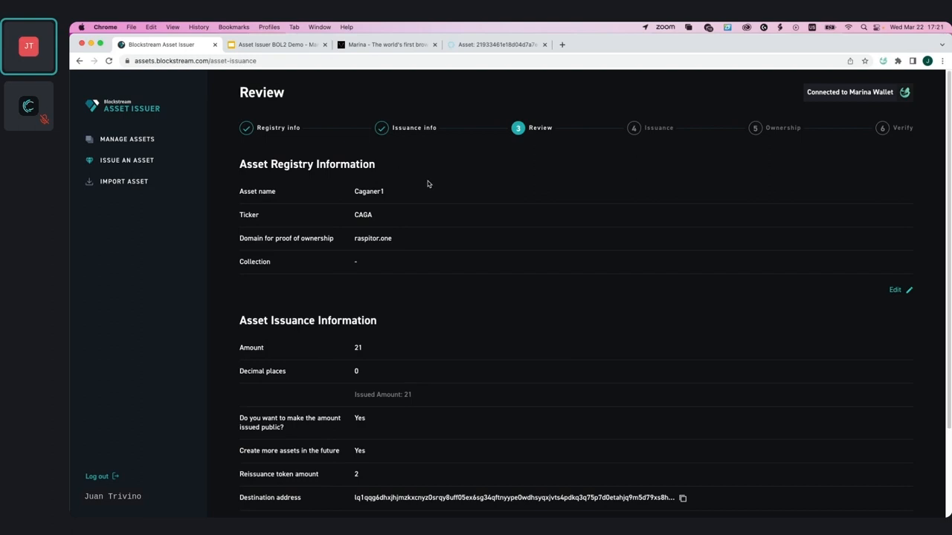
scroll(673, 385, "down", 3)
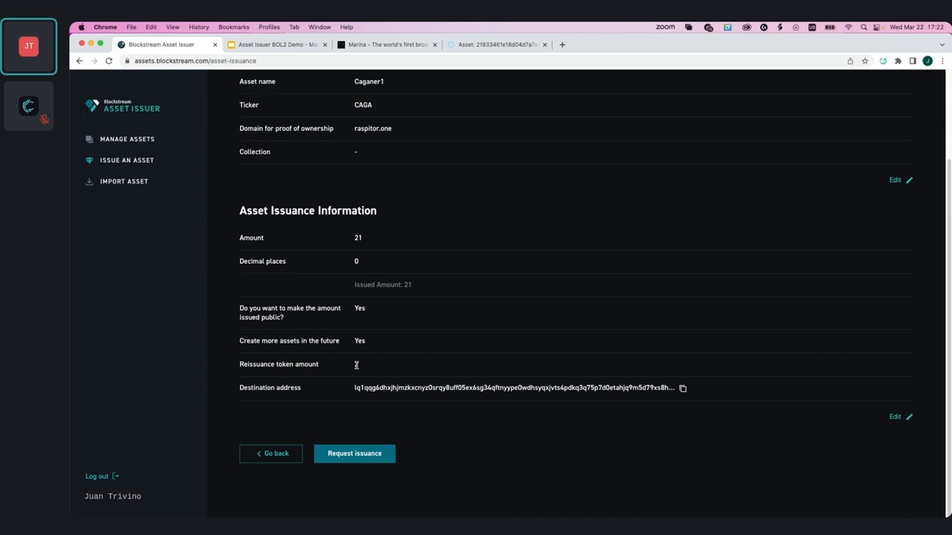
scroll(354, 417, "up", 1)
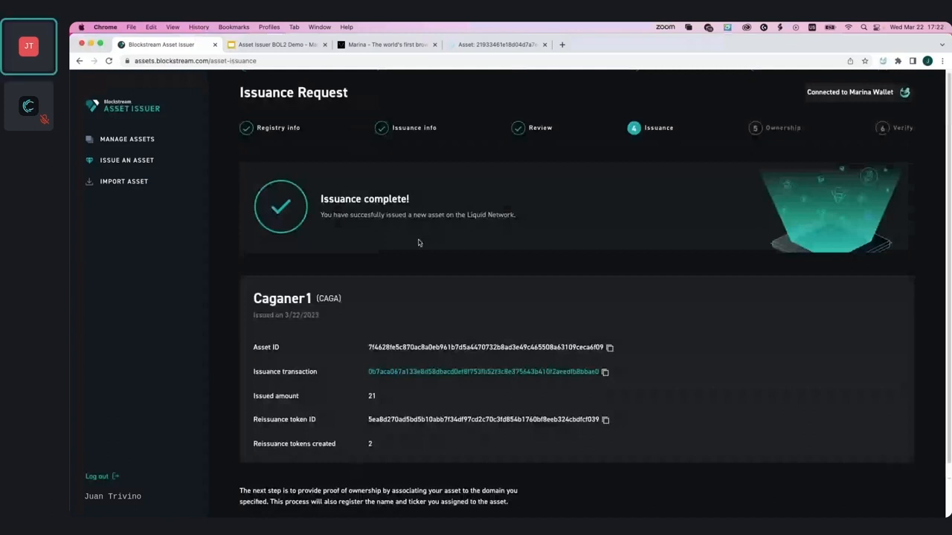
Step: Open the Caganer1 issuance transaction ID in Blockstream Explorer
scroll(446, 298, "down", 1)
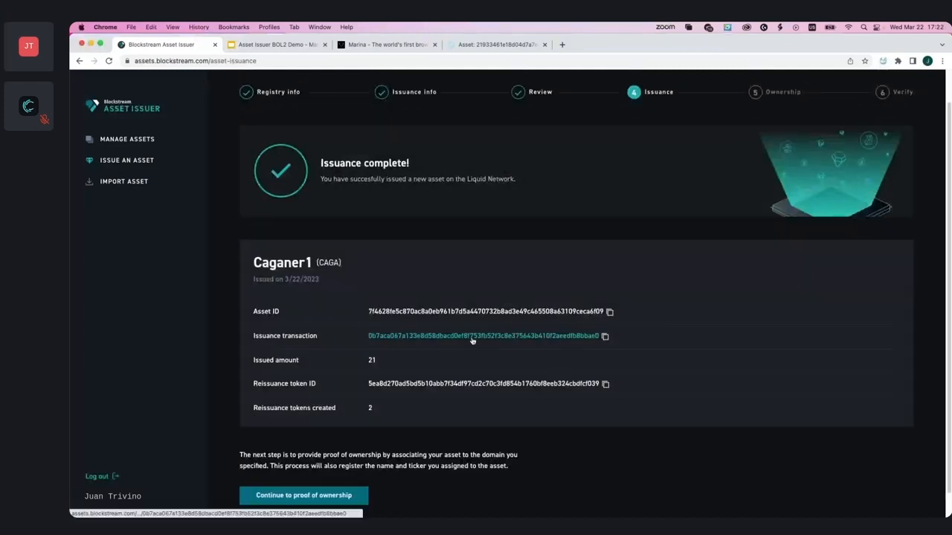
left_click(472, 336)
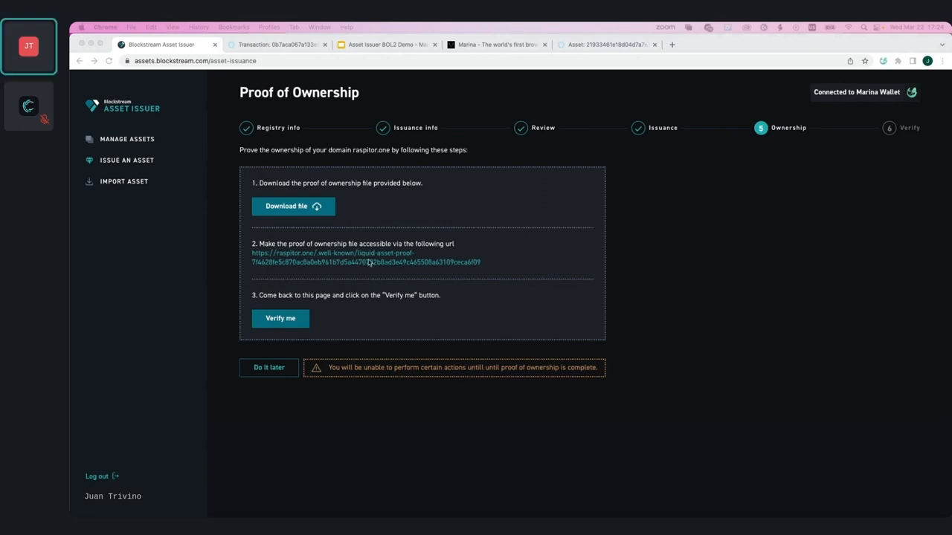
Step: Return to the browser window to continue with the raspitor.one proof of ownership
left_click(172, 46)
left_click(310, 262)
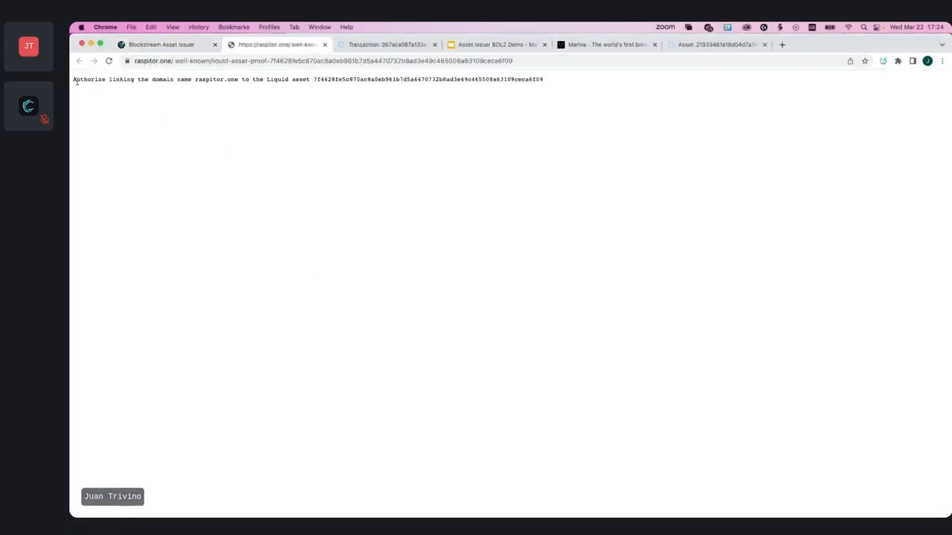
left_click_drag(73, 79, 520, 85)
left_click(481, 122)
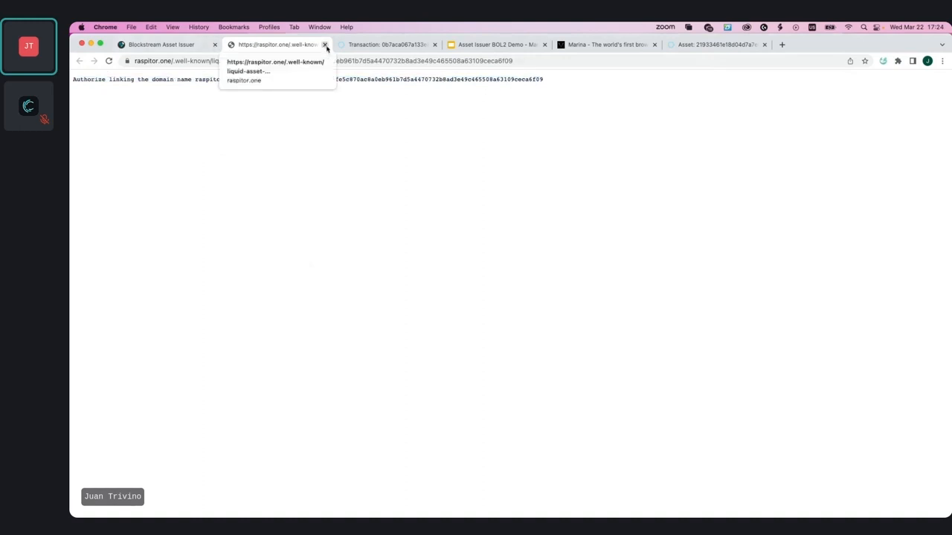
left_click(325, 45)
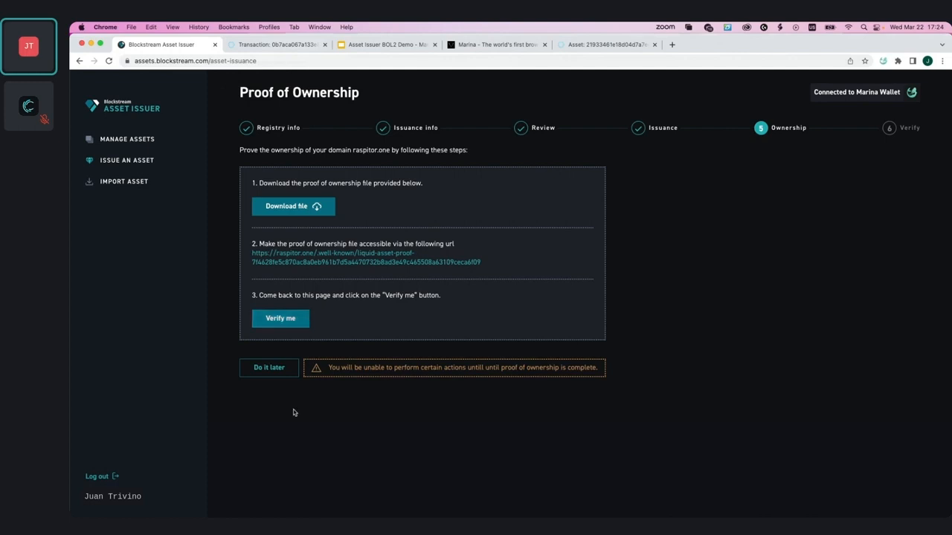
Step: Postpone the raspitor.one ownership proof and review Caganer1's Not registered asset details and registry information
left_click(282, 374)
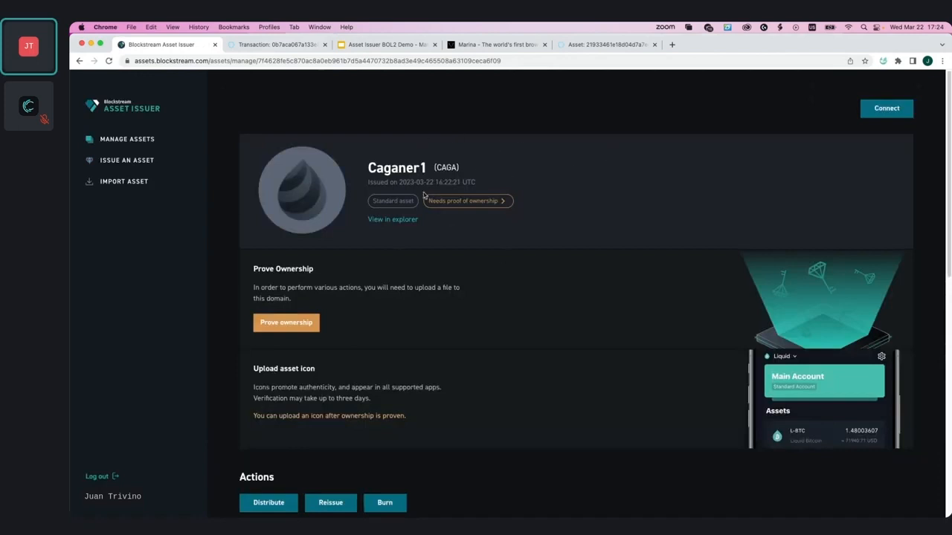
scroll(429, 237, "down", 2)
scroll(429, 239, "down", 10)
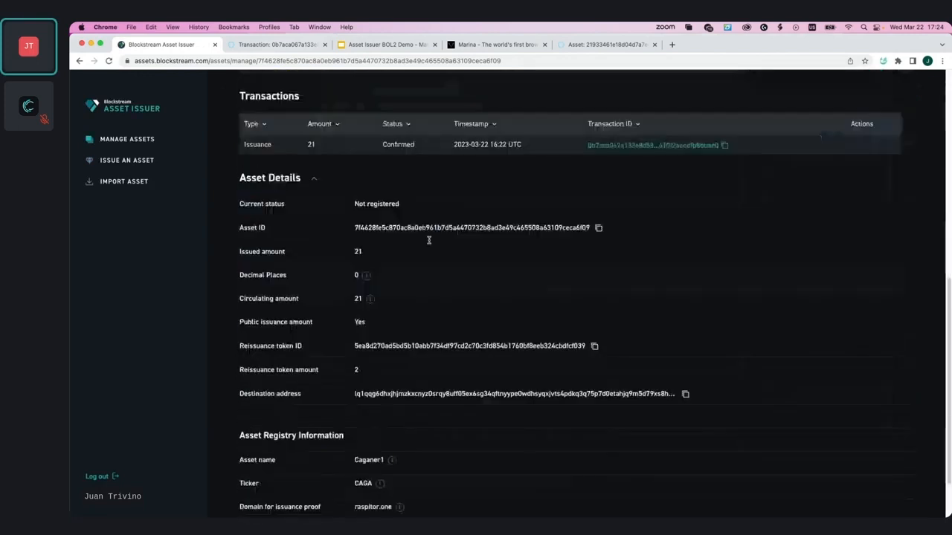
scroll(380, 403, "down", 2)
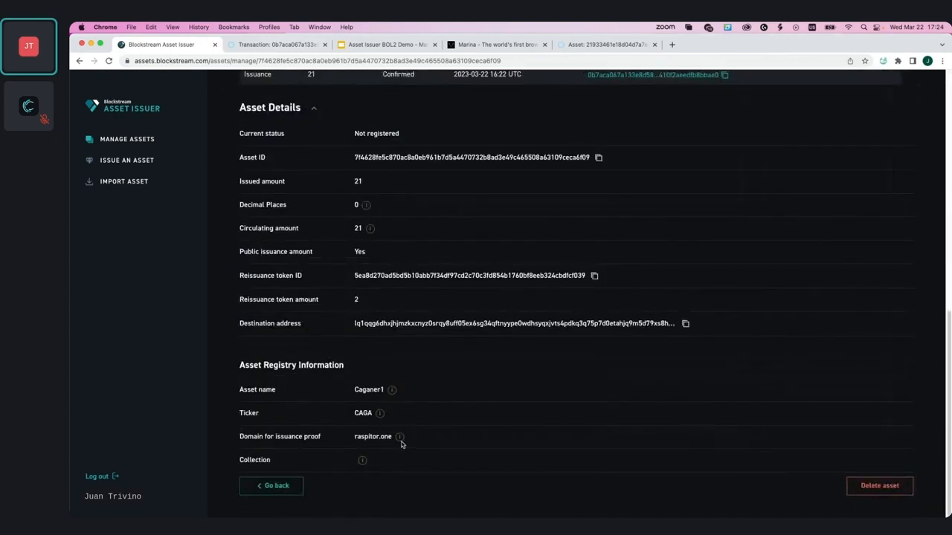
scroll(392, 352, "up", 1)
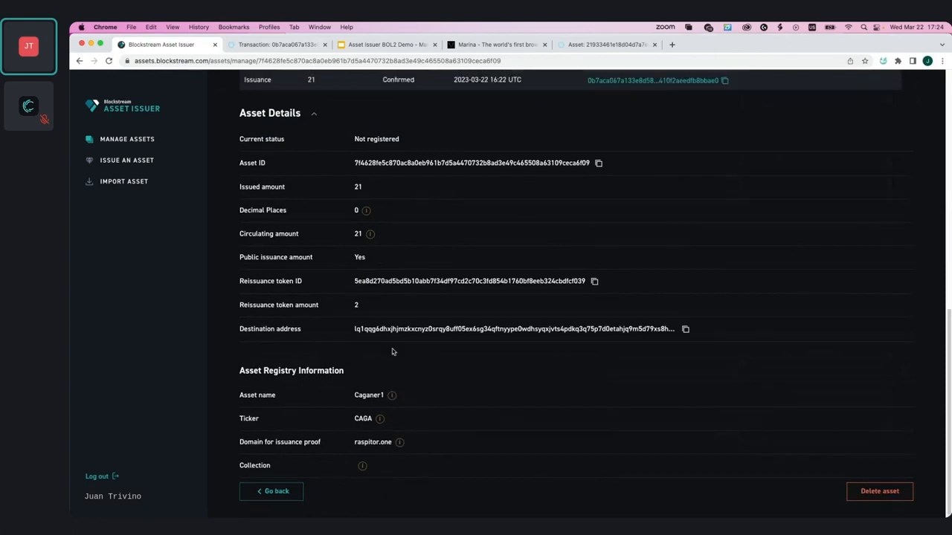
scroll(393, 351, "down", 1)
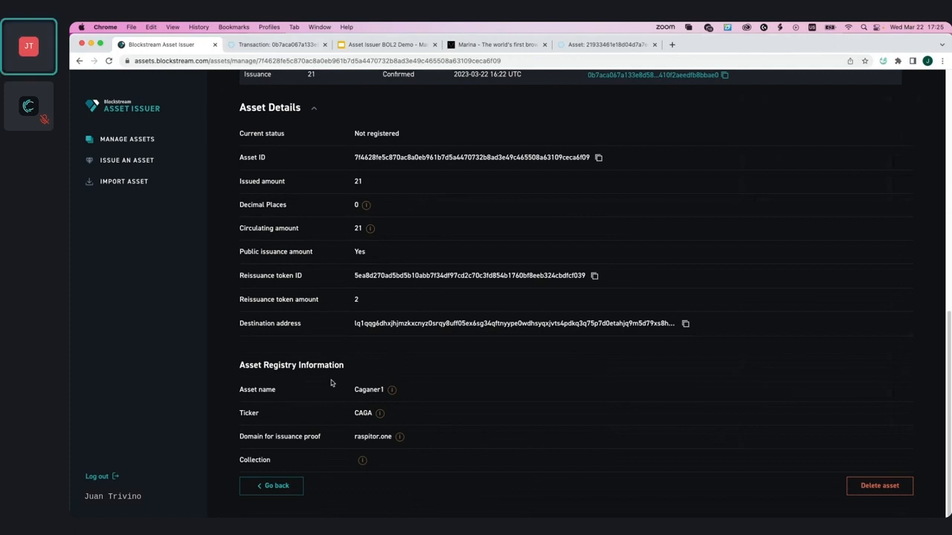
mouse_move(392, 391)
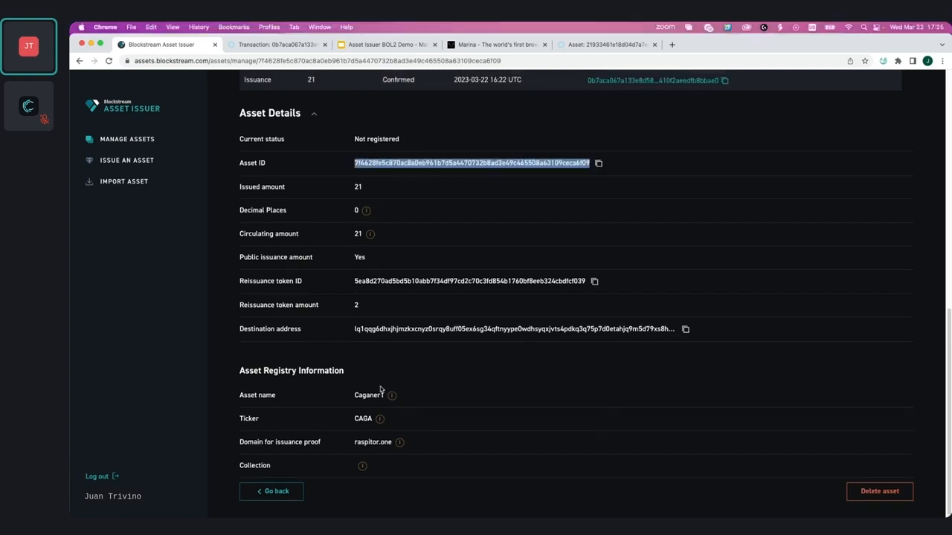
scroll(382, 391, "down", 1)
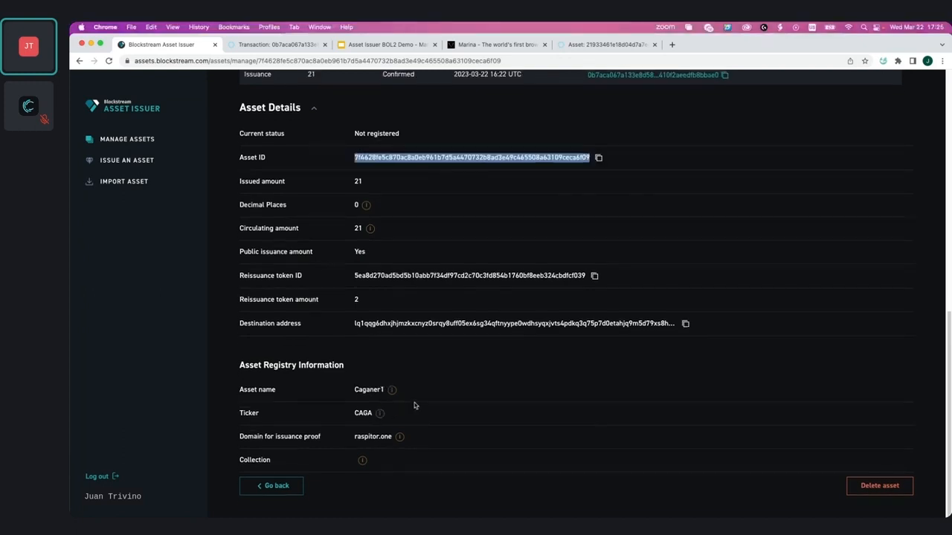
left_click(406, 417)
mouse_move(379, 414)
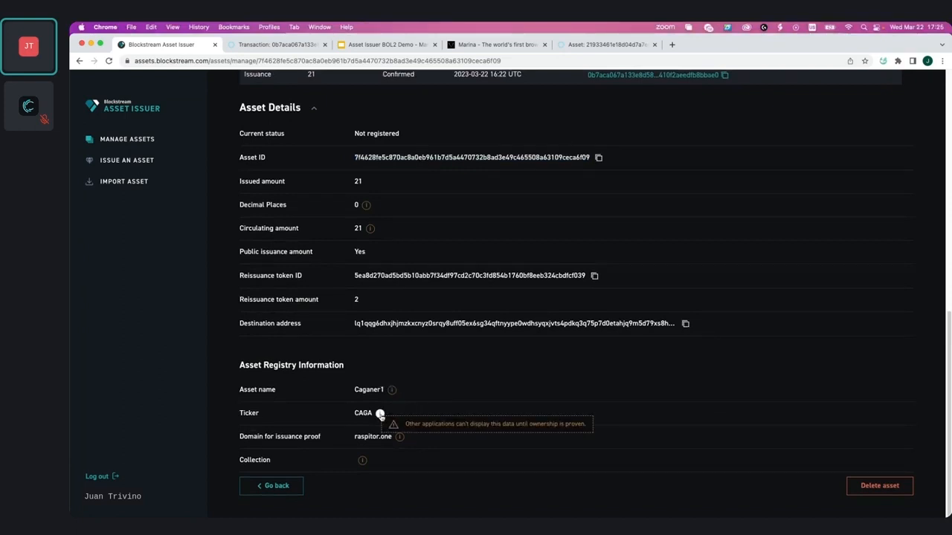
scroll(433, 395, "up", 2)
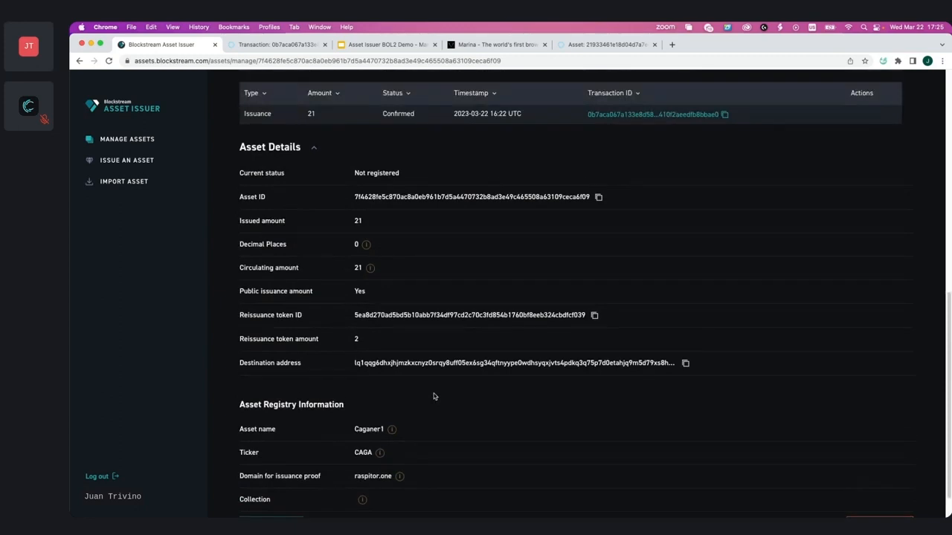
scroll(433, 395, "up", 10)
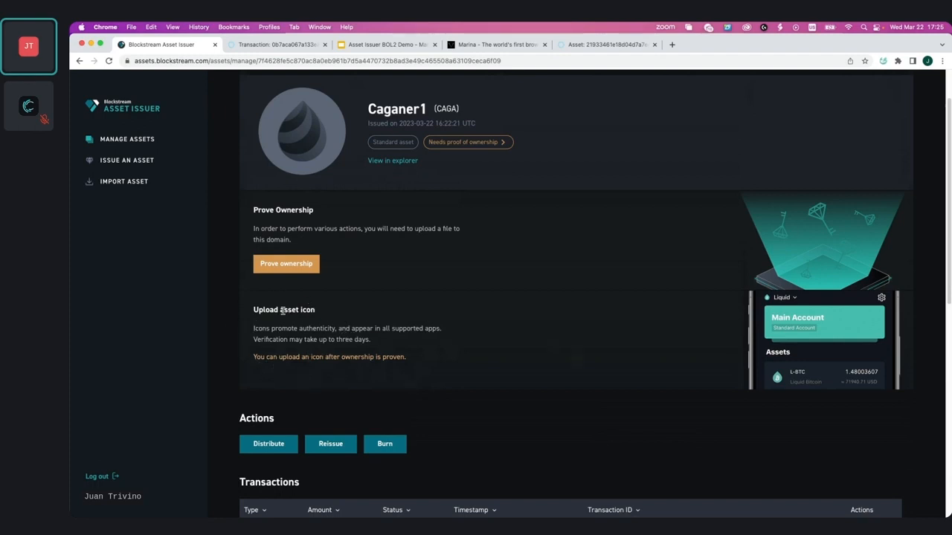
Step: Verify ownership of raspitor.one so Caganer1 is registered in the asset registry
left_click(301, 265)
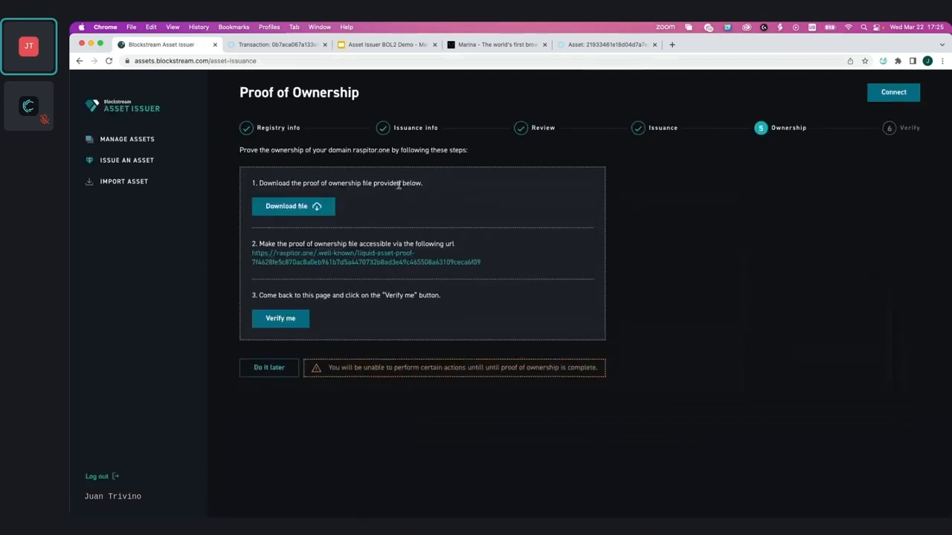
left_click(280, 318)
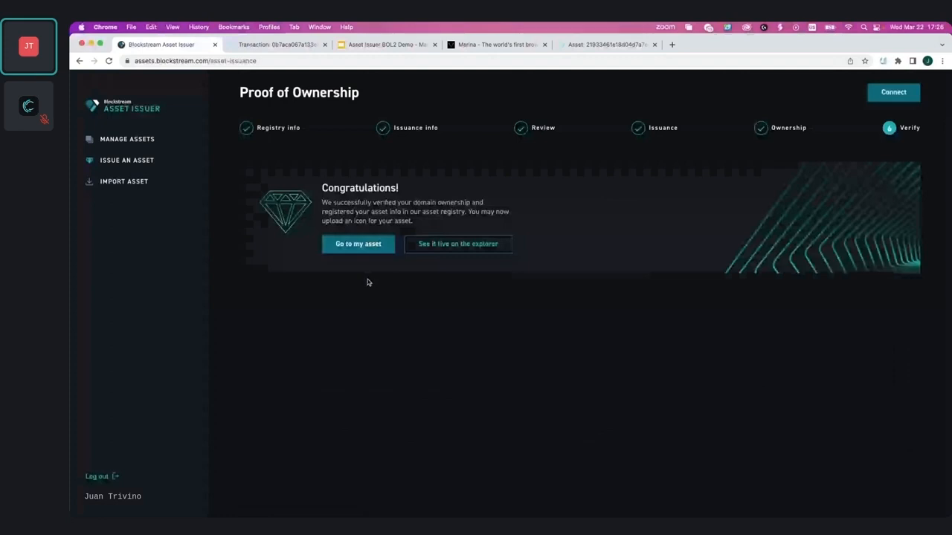
Step: Open Caganer1's page and review its Issued and registered asset details
left_click(360, 245)
scroll(359, 379, "down", 6)
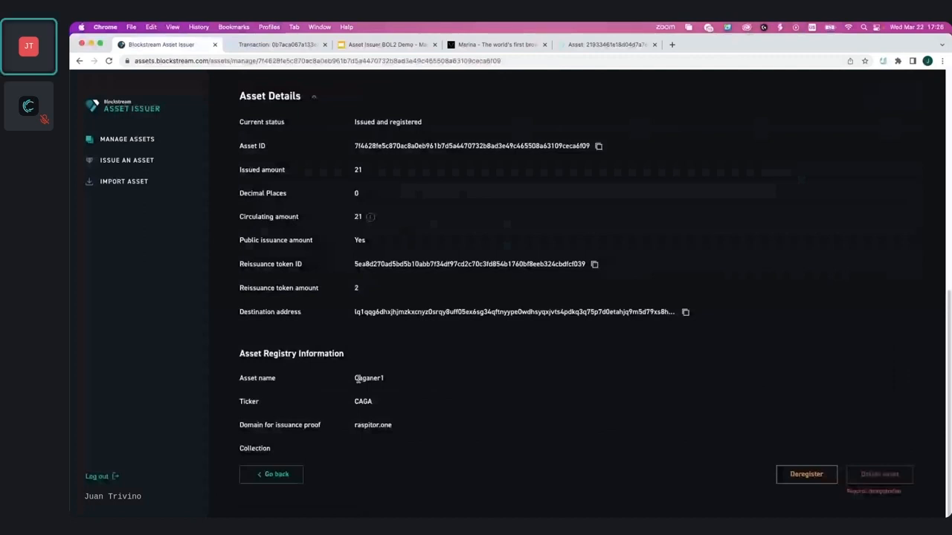
scroll(291, 209, "up", 10)
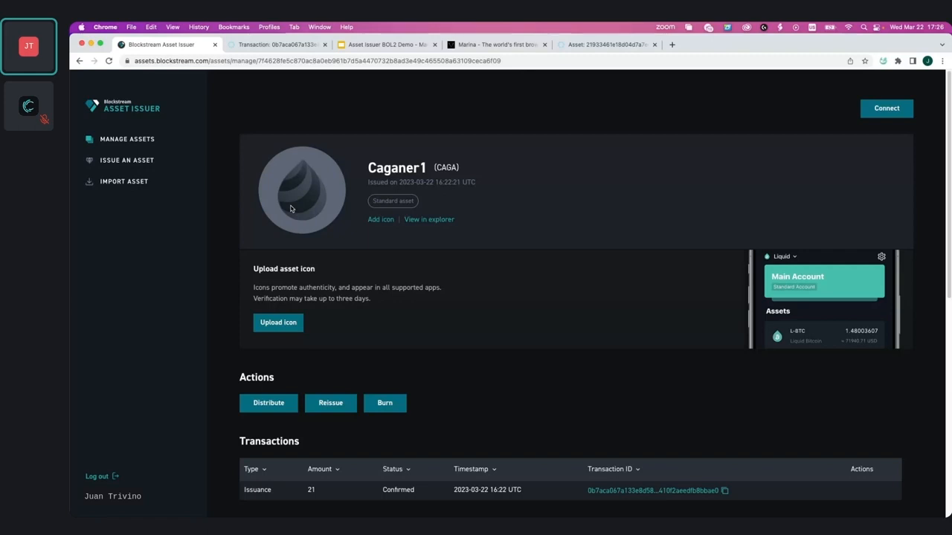
Step: Upload caganerx500-36kb.png as Caganer1's icon, leaving it pending in Manage Assets
left_click(271, 324)
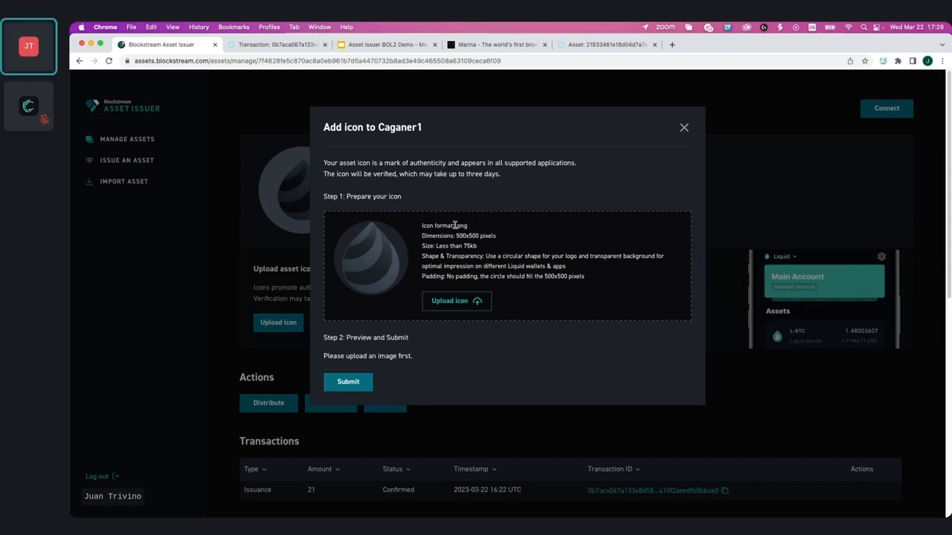
left_click(440, 302)
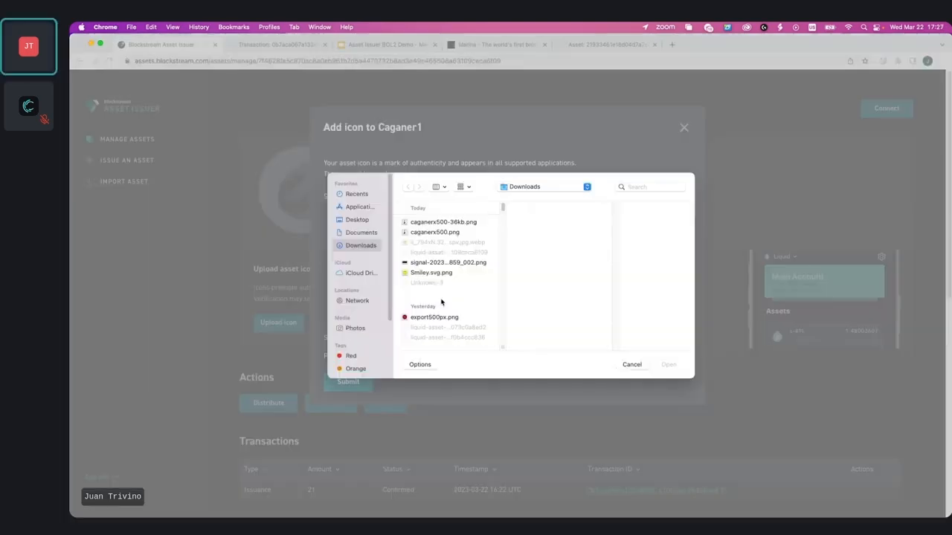
left_click(436, 224)
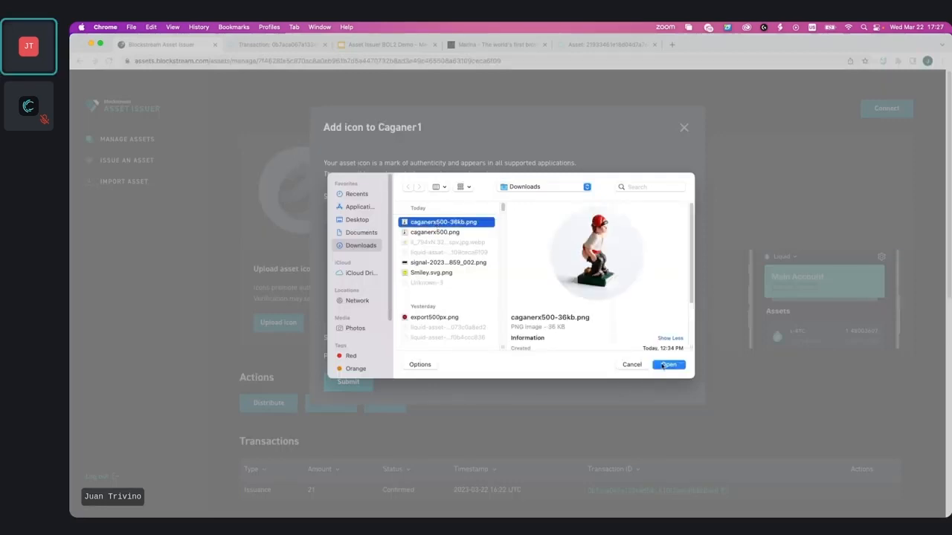
left_click(662, 365)
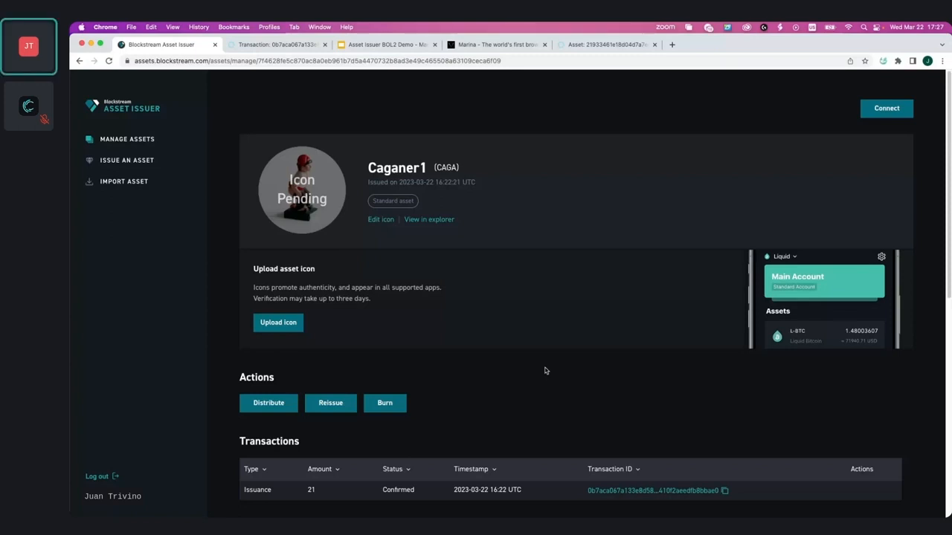
scroll(545, 371, "left", 5)
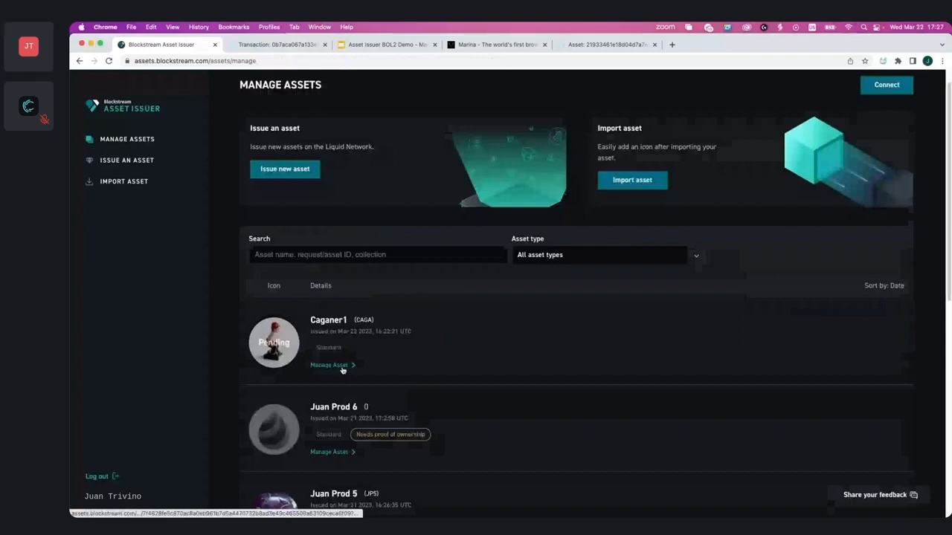
Step: Open Caganer1's management page from the Manage Assets list
left_click(341, 367)
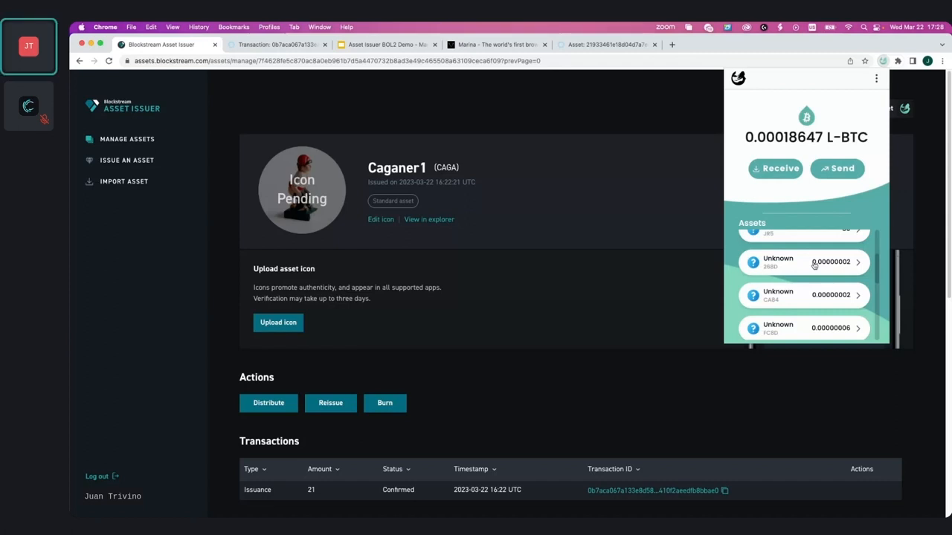
Step: Confirm Marina holds 21 Caganer1 units, then close the wallet popup
scroll(814, 265, "down", 5)
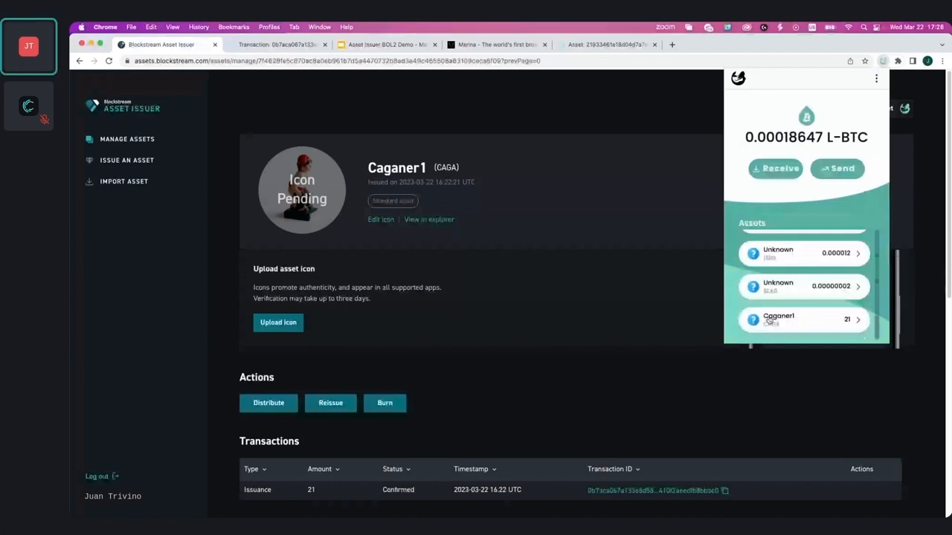
left_click(569, 377)
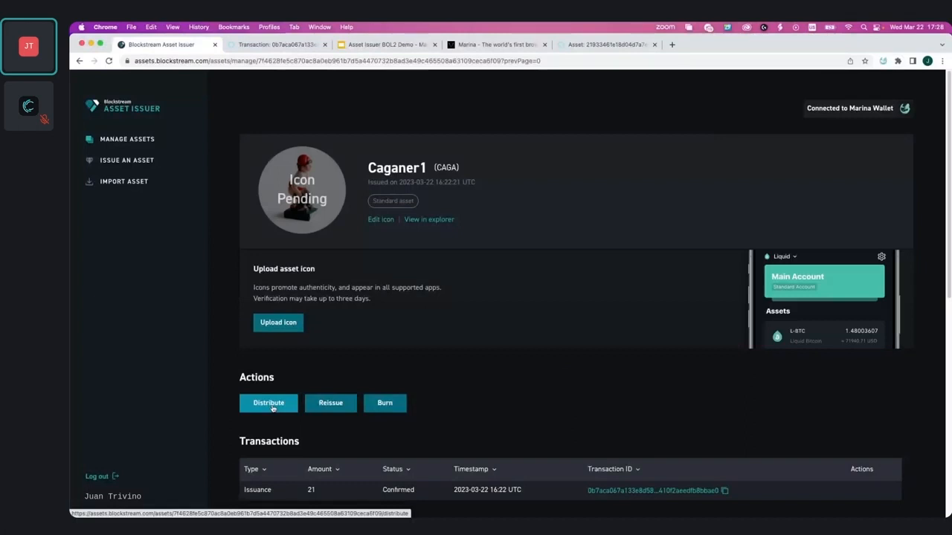
Step: Start a Caganer1 distribution with the first recipient's pasted address receiving 1 unit
left_click(270, 403)
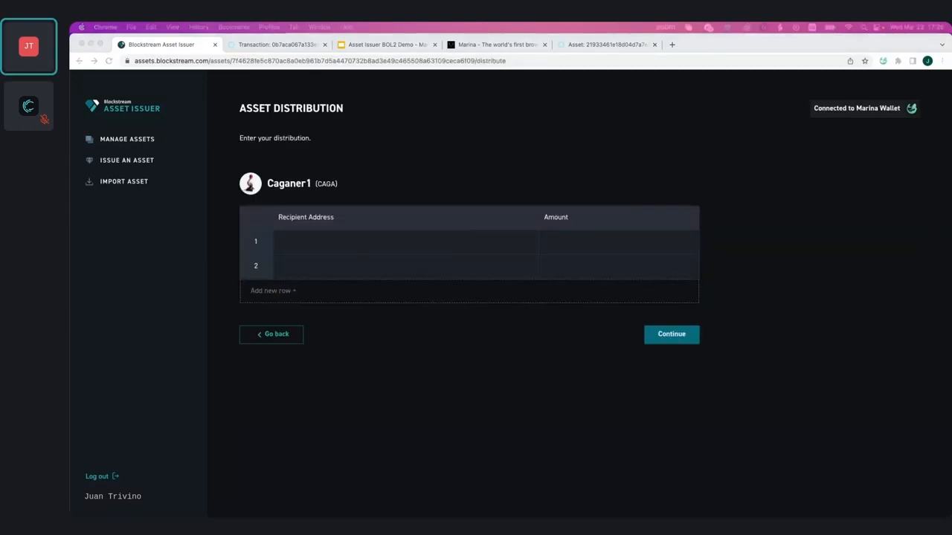
left_click(313, 244)
key("super+v")
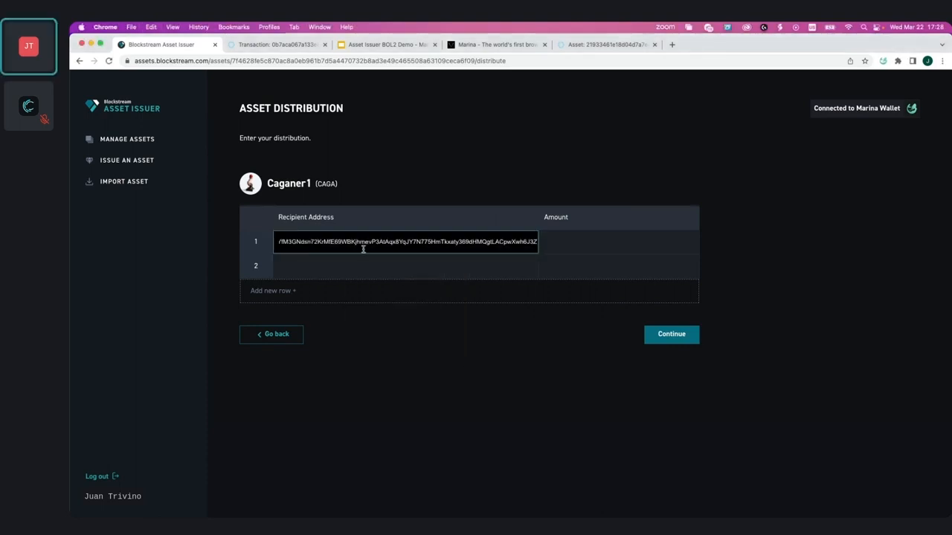
left_click(417, 360)
left_click(610, 241)
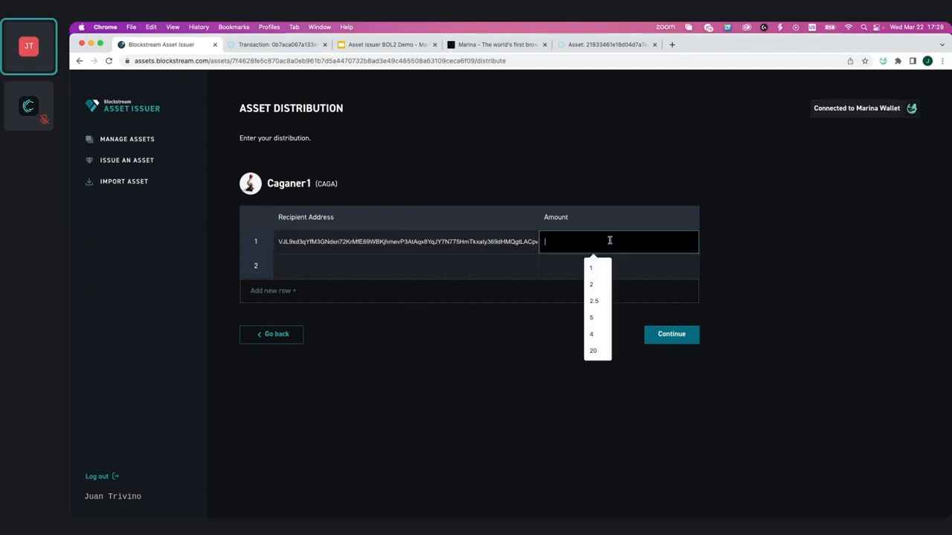
type("1")
left_click(503, 336)
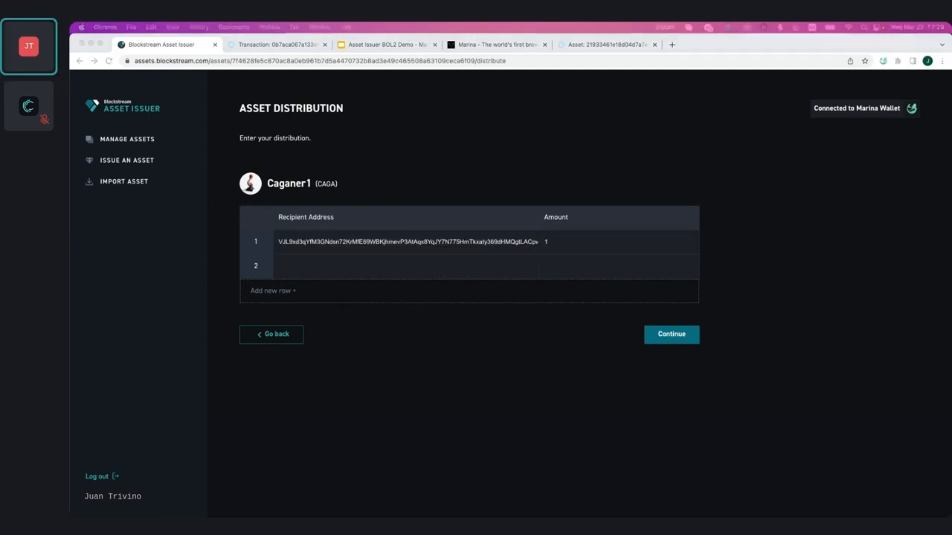
Step: Add the second recipient's pasted address receiving 2 units and continue to review
left_click(316, 269)
key("super+v")
left_click(548, 272)
type("2")
left_click(554, 300)
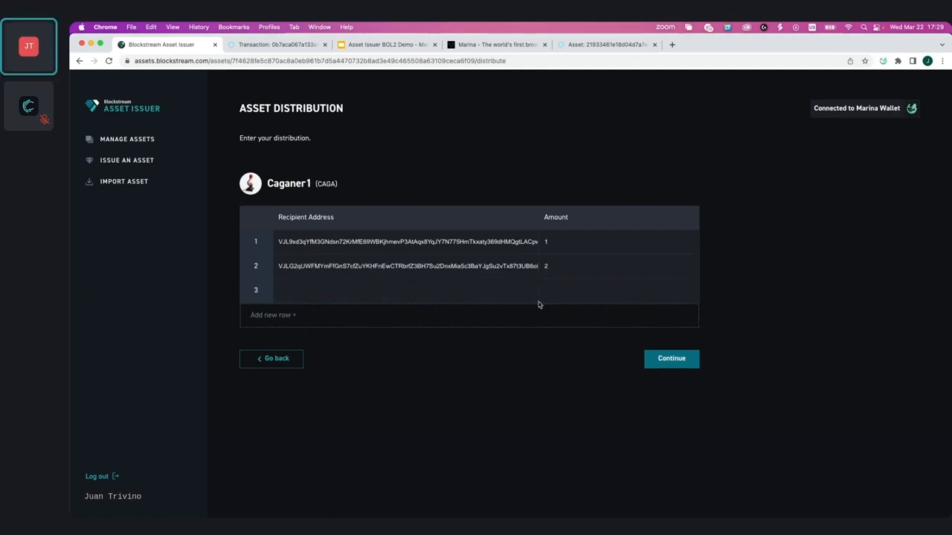
left_click(679, 363)
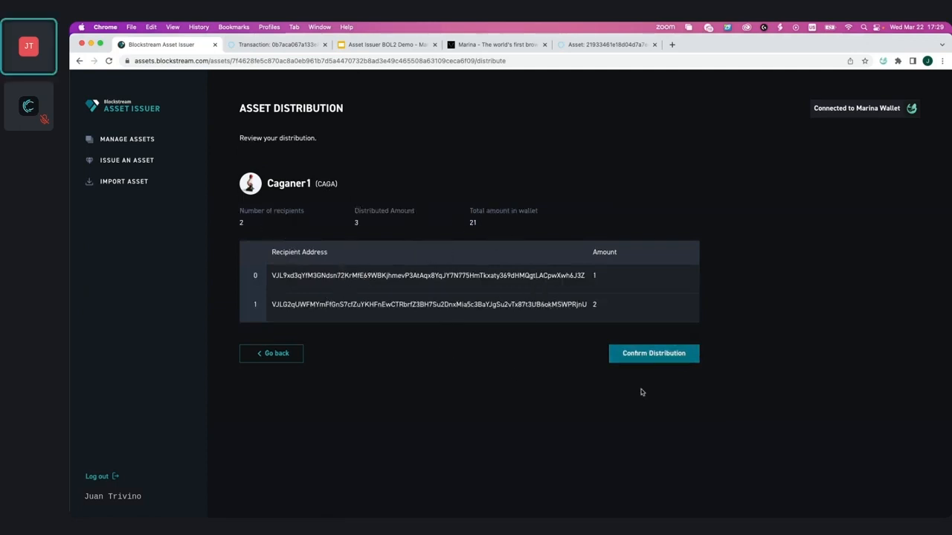
Step: Confirm the distribution and approve Marina's spend request by unlocking with the wallet password
left_click(654, 354)
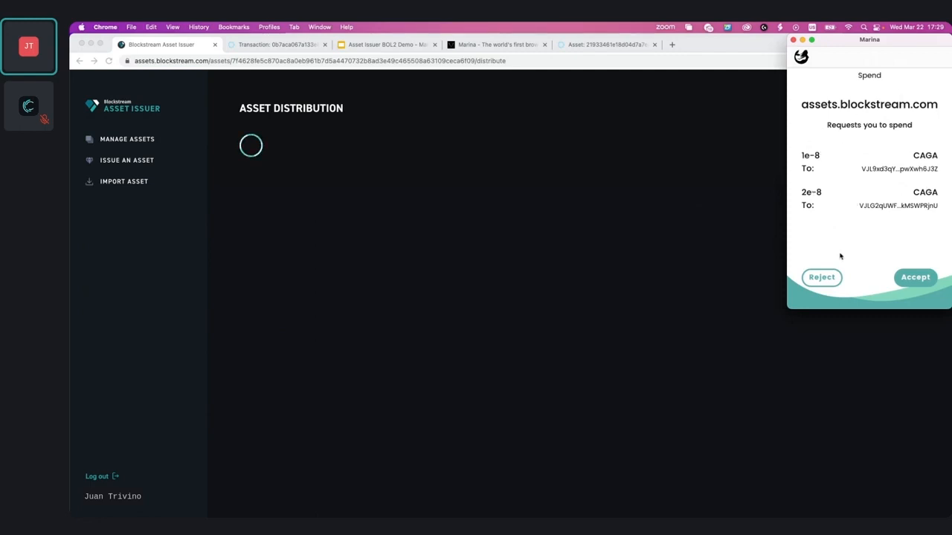
left_click(919, 278)
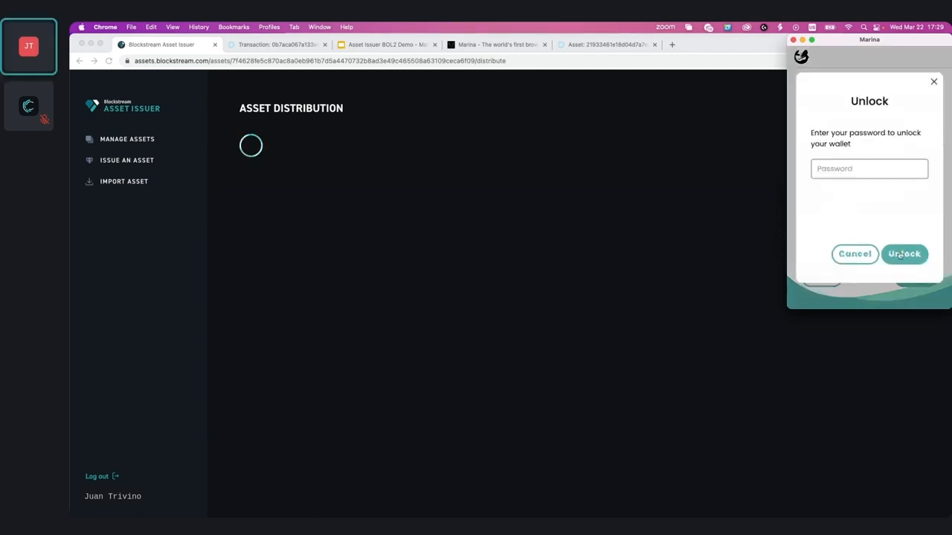
left_click(852, 170)
type("••••••••••••••••••••")
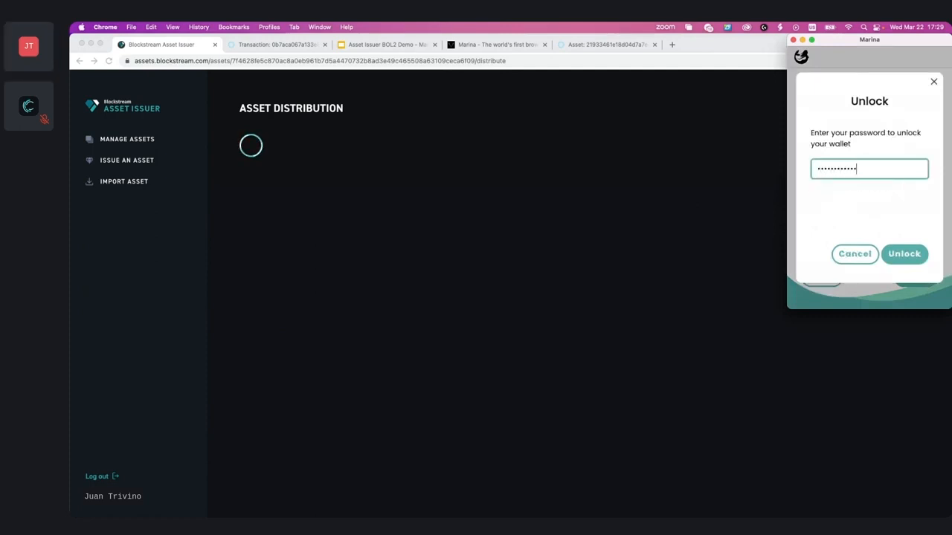
type("••••••••••••")
key("Return")
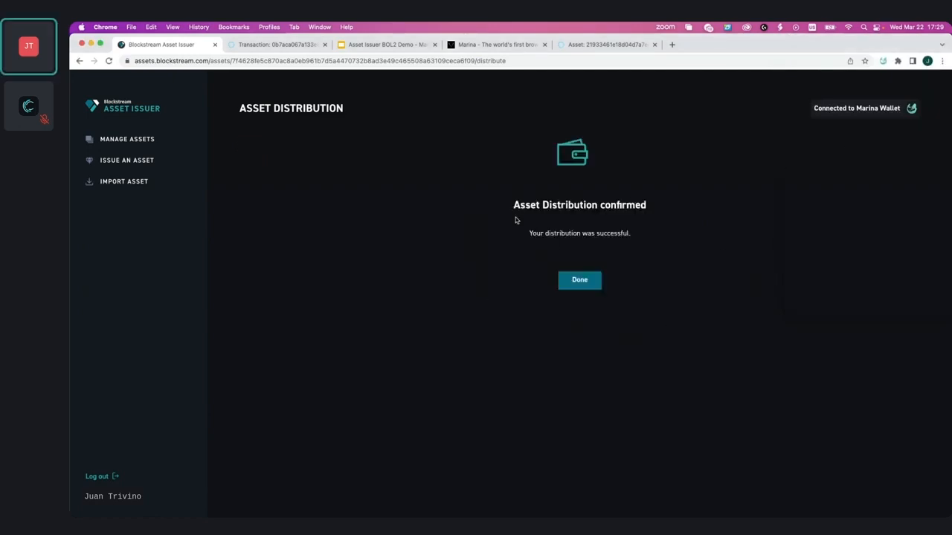
Step: Return to Caganer1's page and review the pending 3-unit distribution in Transactions
left_click(580, 284)
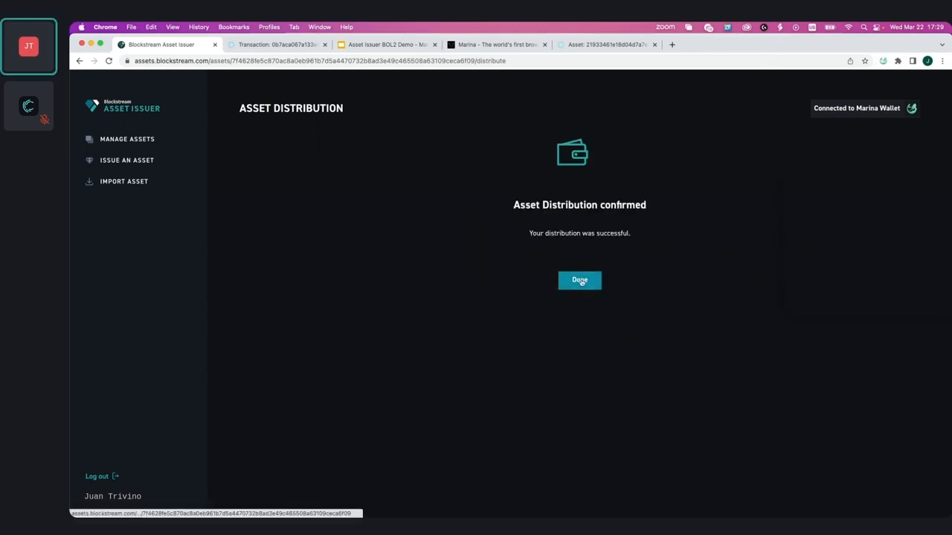
scroll(415, 334, "down", 2)
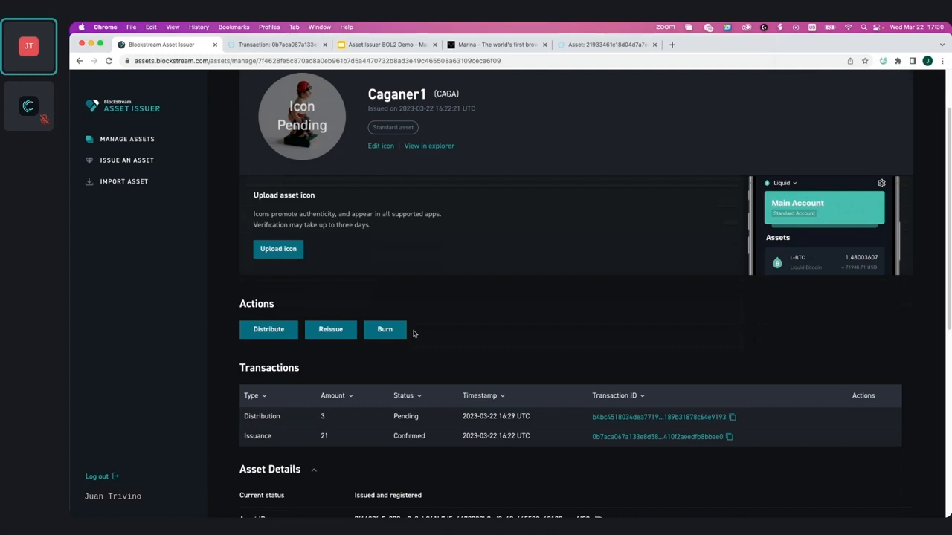
scroll(414, 334, "down", 5)
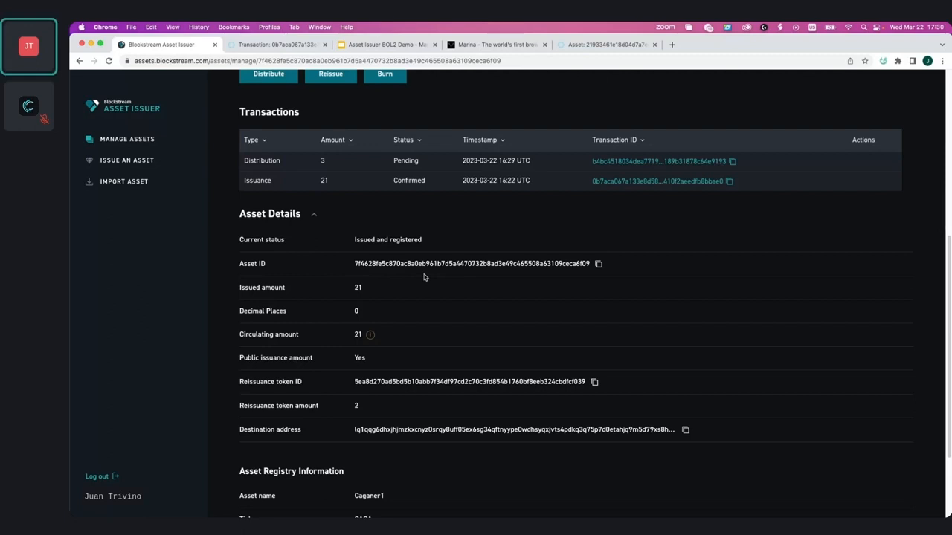
scroll(339, 364, "up", 5)
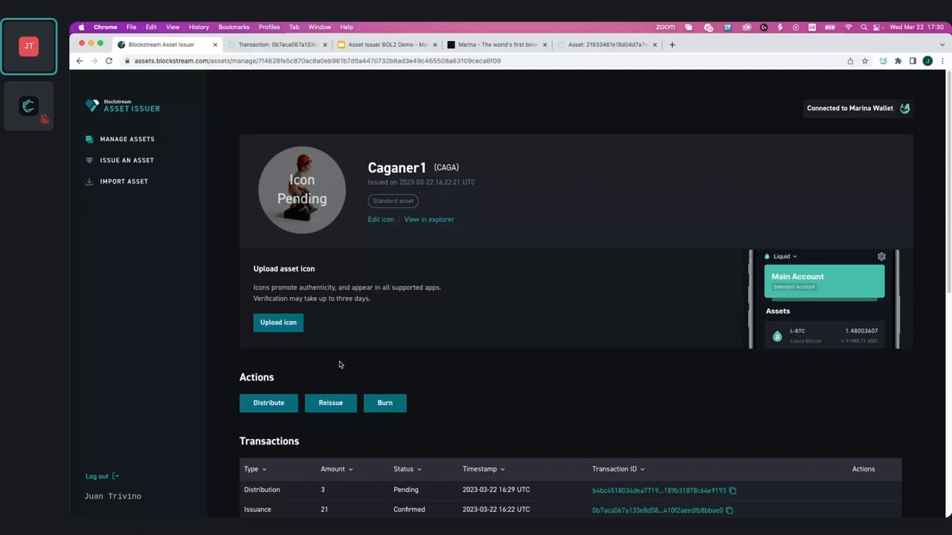
scroll(331, 381, "down", 1)
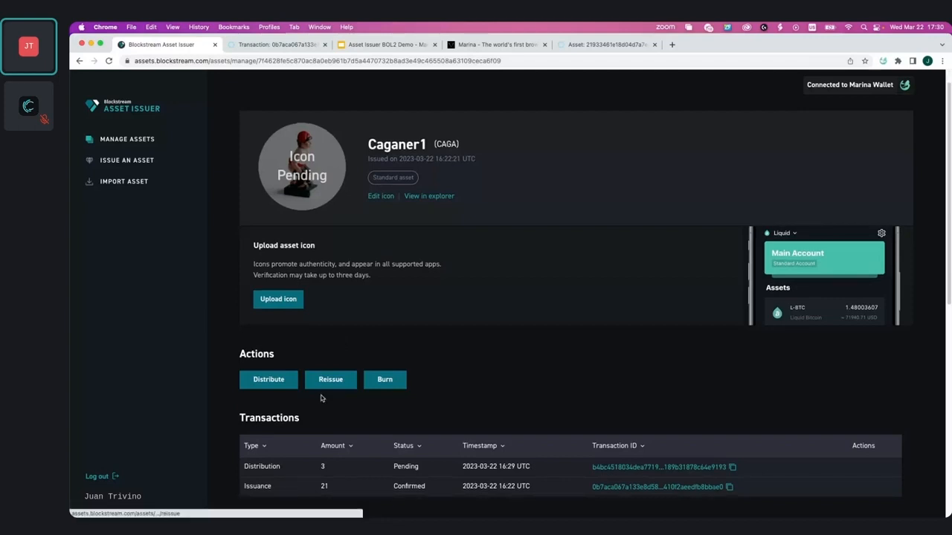
Step: Reissue 21 Caganer1 units, confirm the reissuance, and return to the asset page
left_click(322, 385)
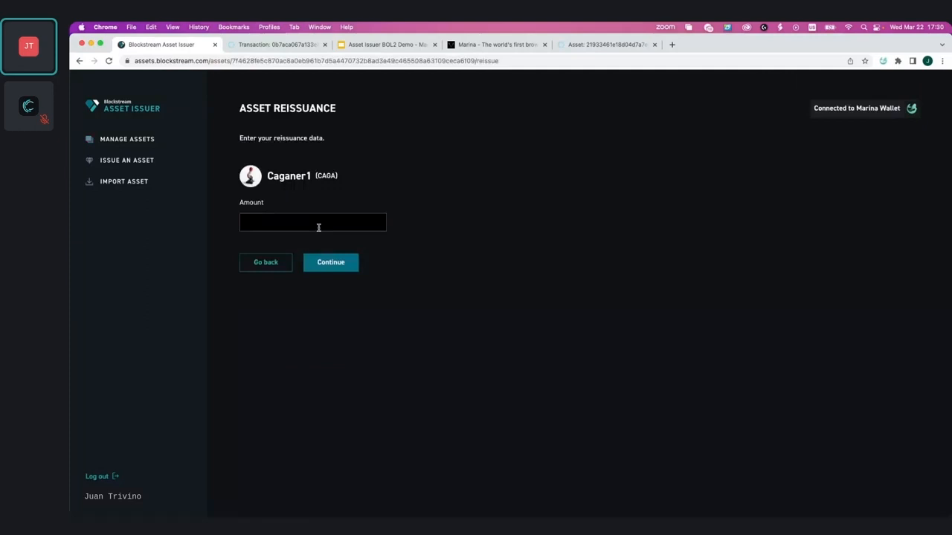
left_click(319, 227)
type("21")
left_click(344, 267)
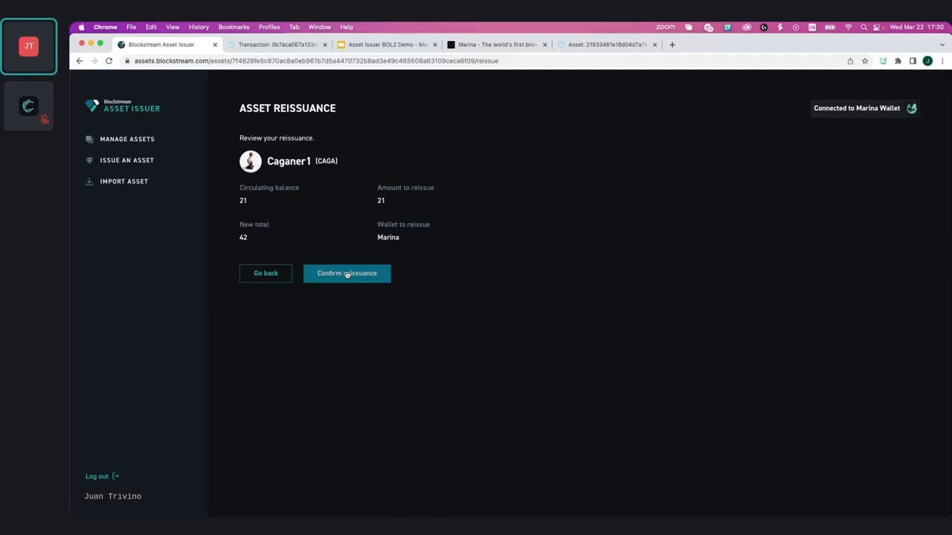
left_click(347, 273)
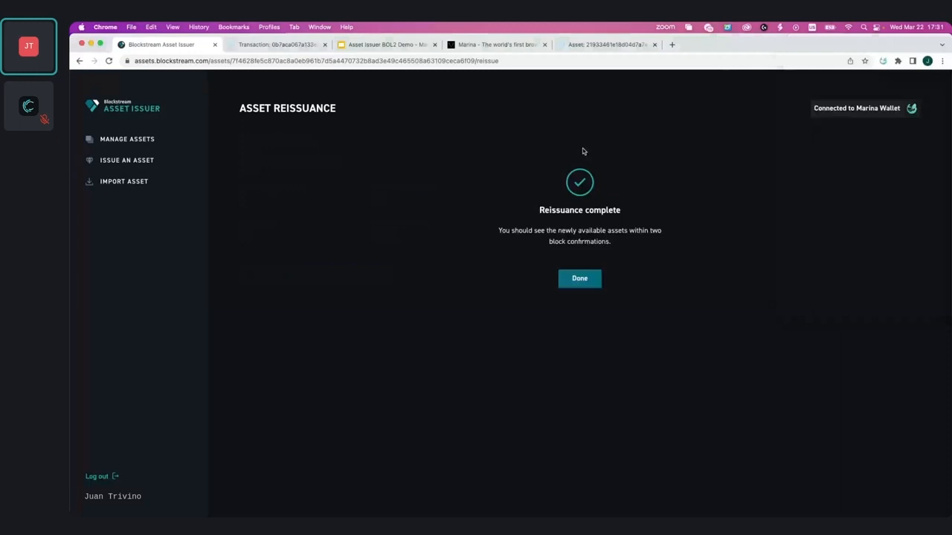
left_click(579, 278)
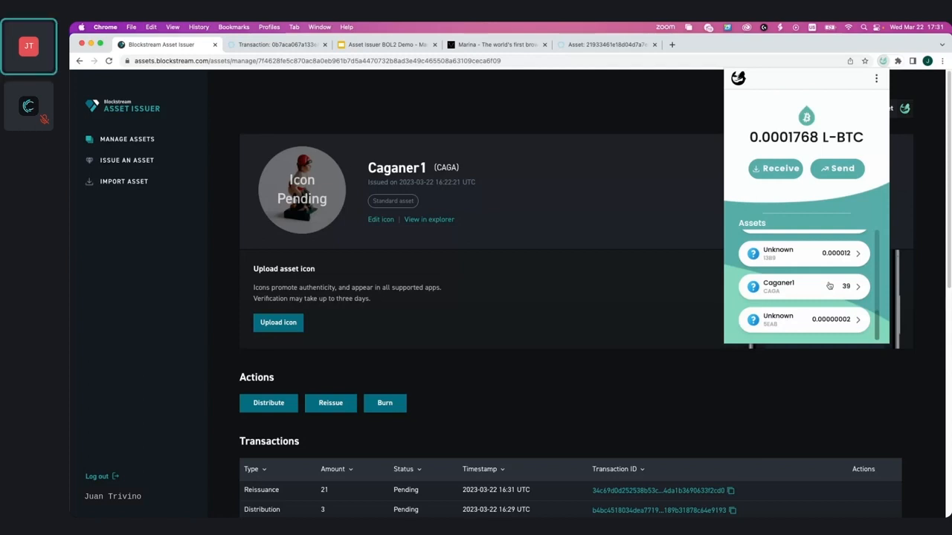
Step: Close the Marina wallet popup and scroll through Caganer1's transaction history
left_click(439, 372)
scroll(439, 372, "down", 1)
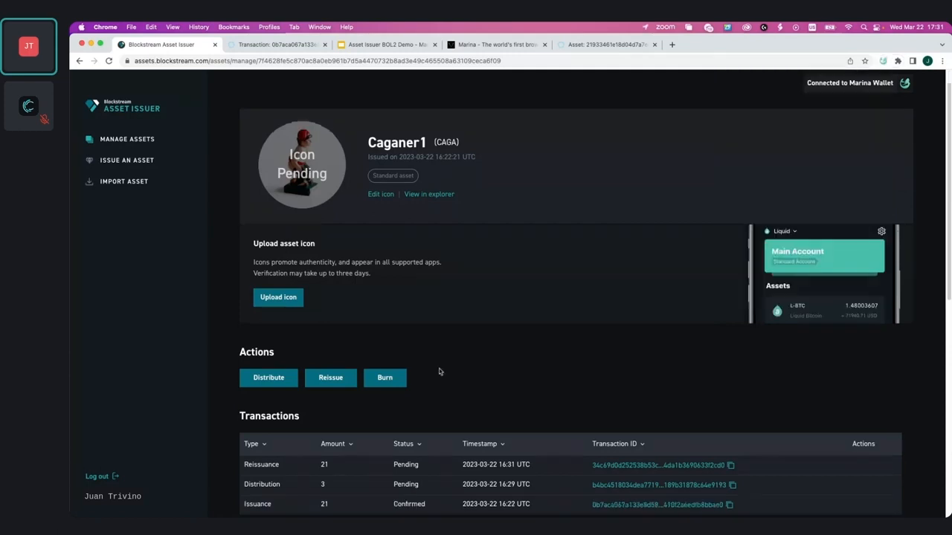
scroll(439, 372, "up", 1)
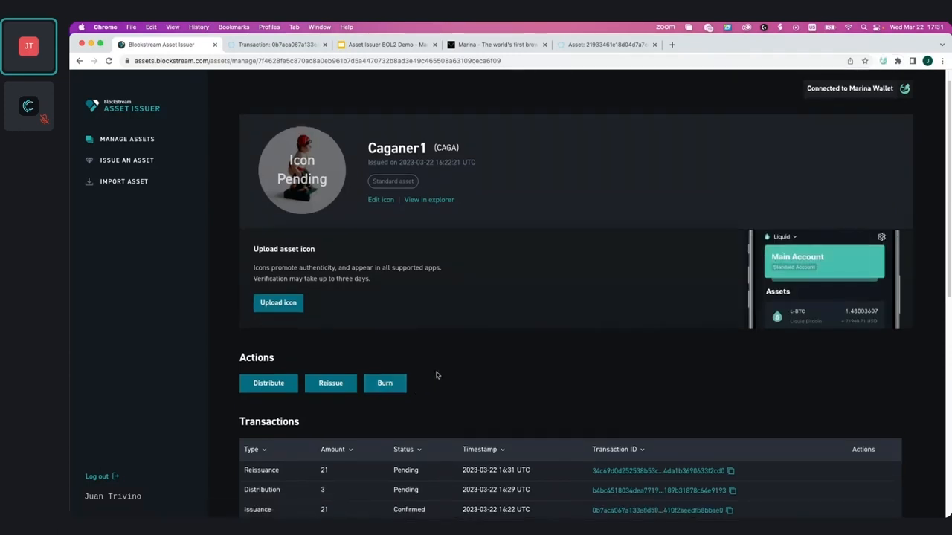
scroll(436, 375, "down", 1)
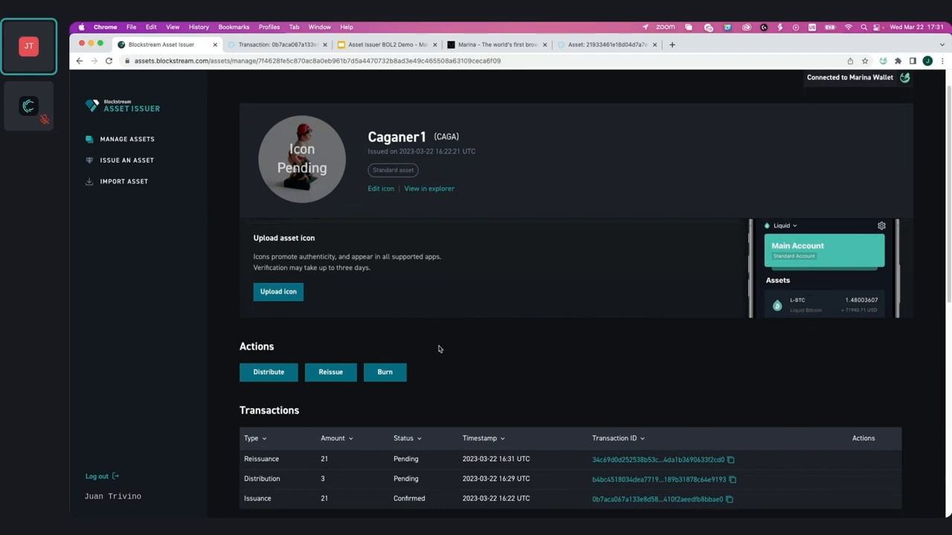
Step: Burn 5 units of Caganer1, reviewing the summary before confirming the burn
left_click(388, 376)
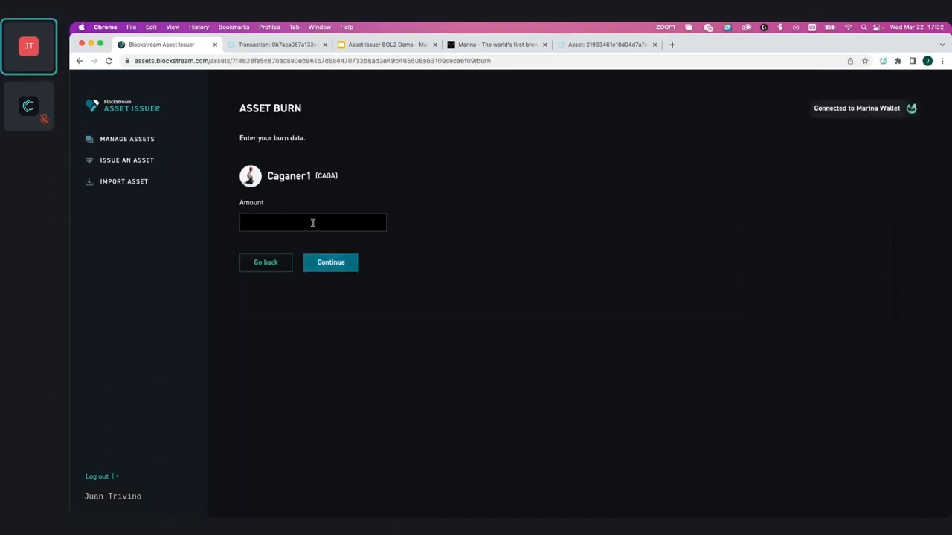
left_click(312, 222)
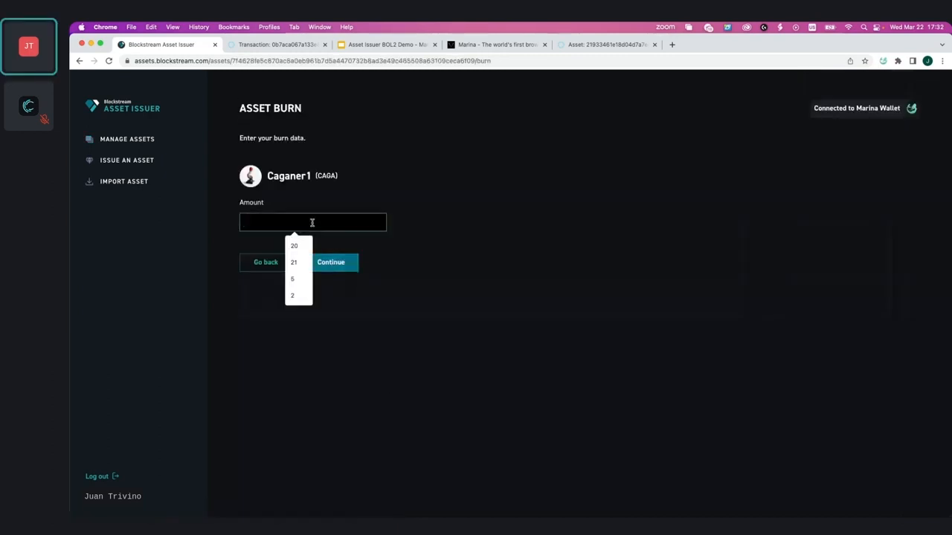
type("5")
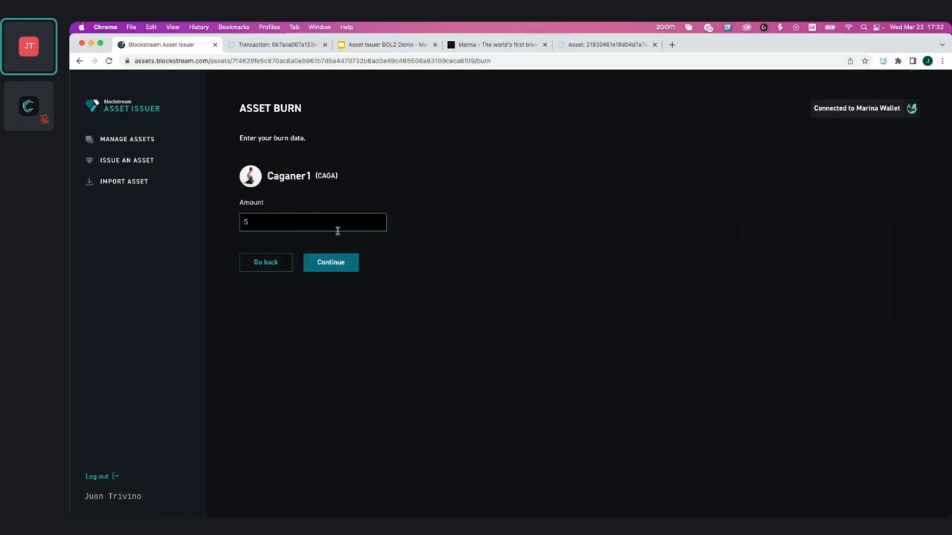
left_click(333, 268)
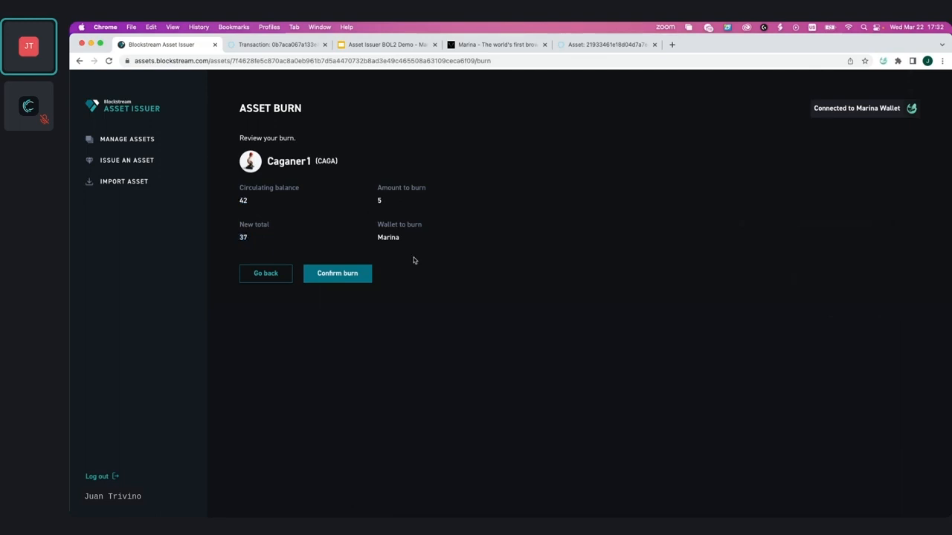
left_click(319, 280)
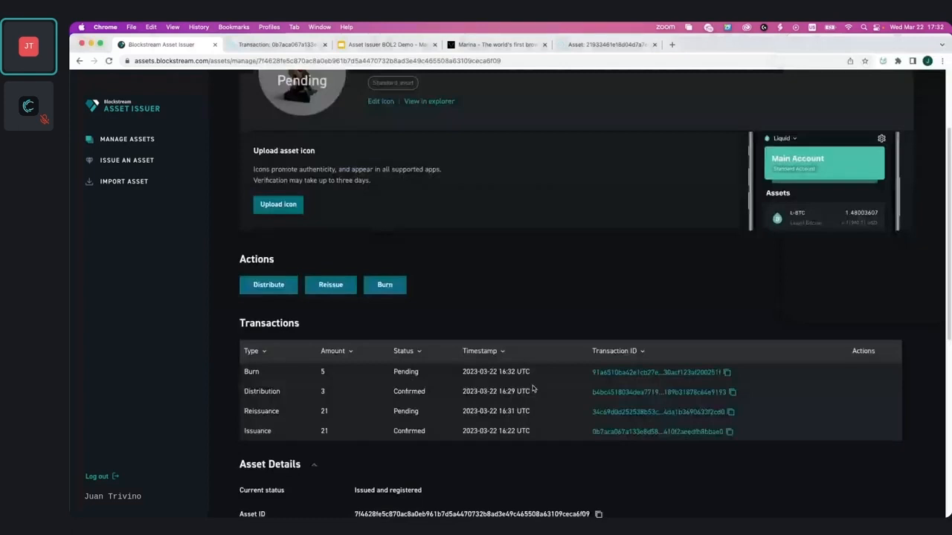
Step: View the pending 5 CAGA burn transaction in Blockstream Explorer, then return to Asset Issuer
left_click(608, 373)
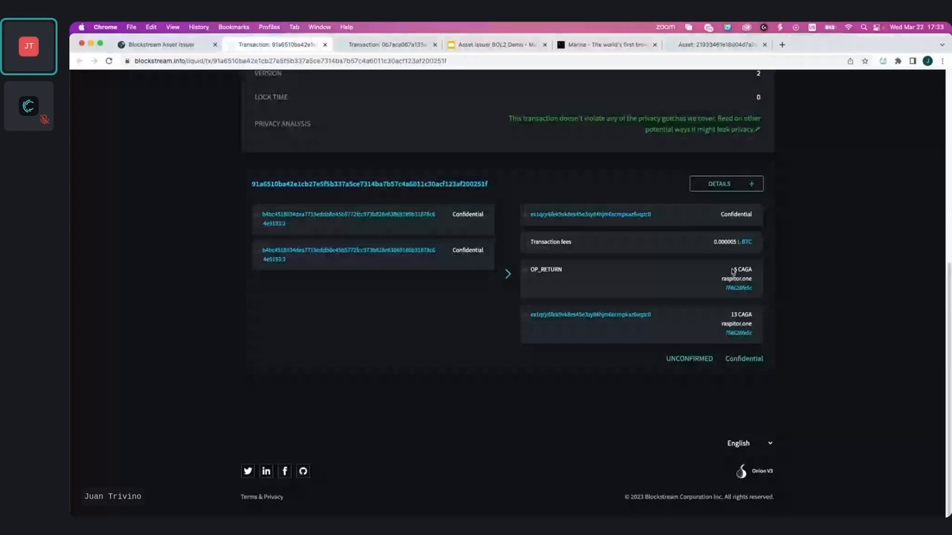
scroll(732, 272, "up", 5)
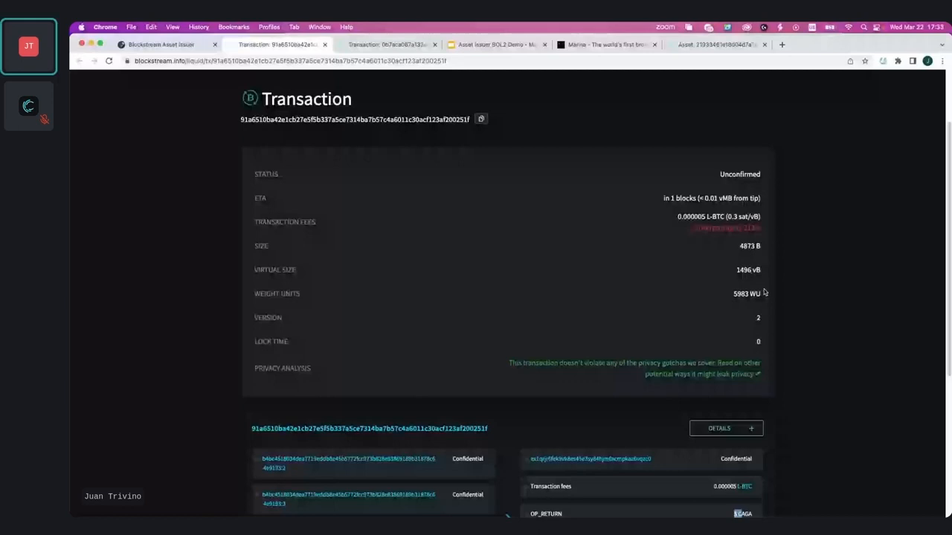
left_click(170, 44)
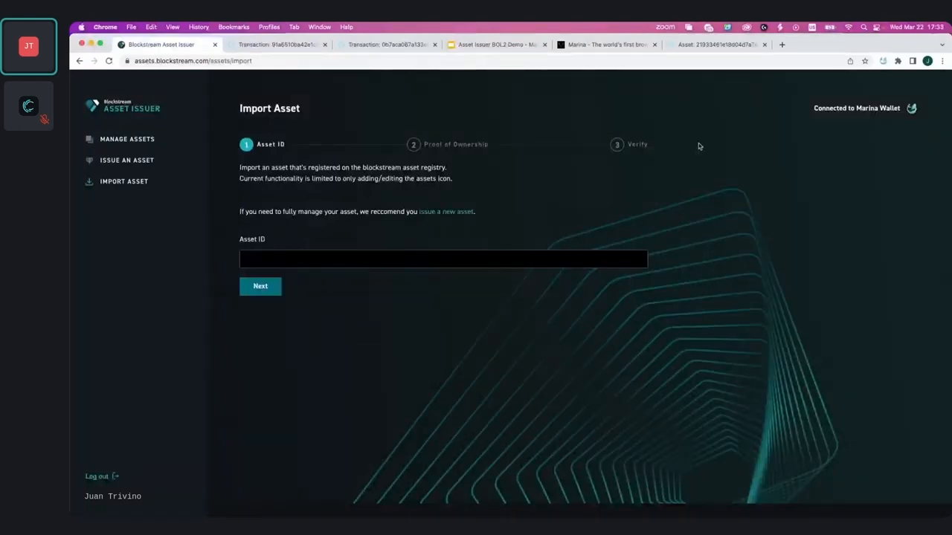
Step: Copy the AMT-Icon Test asset ID from the explorer into the Import Asset ID field
left_click(285, 262)
left_click(320, 312)
left_click(716, 49)
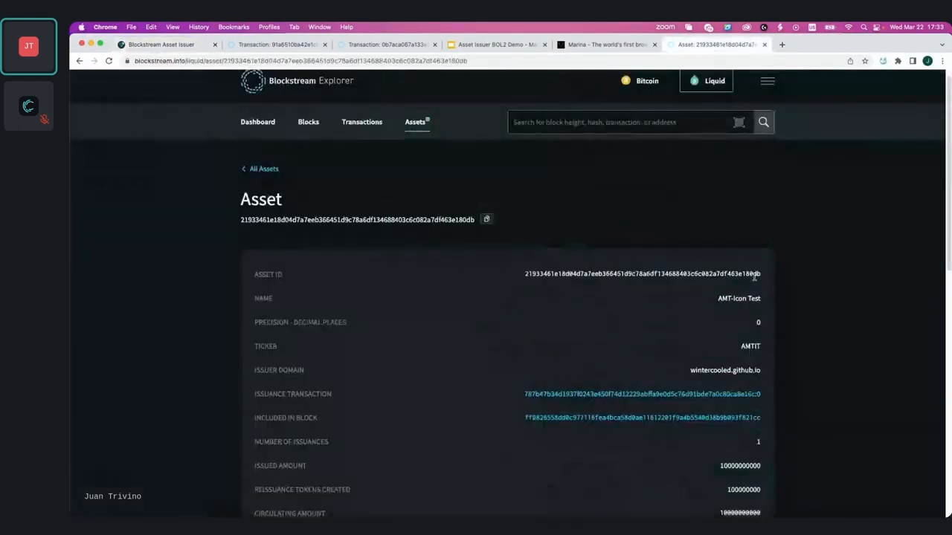
double_click(637, 274)
key("super+c")
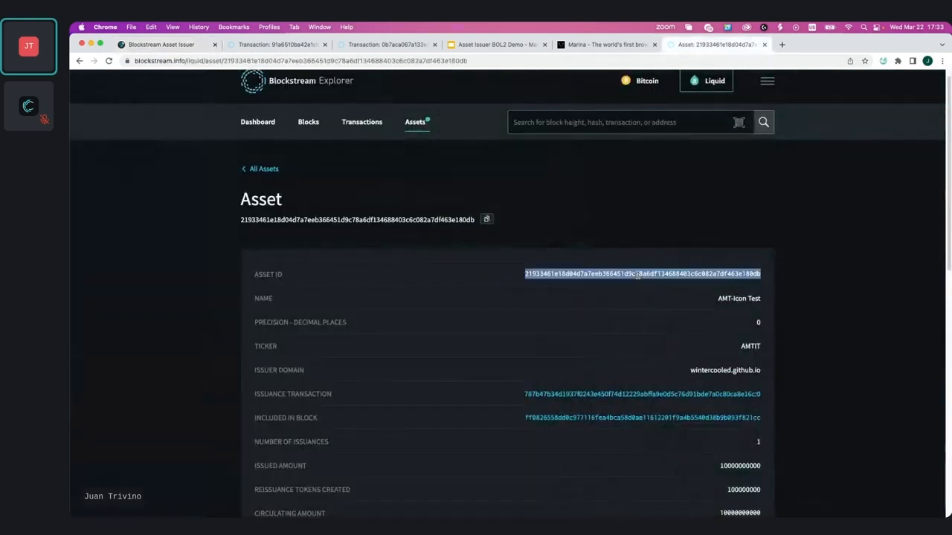
left_click(206, 46)
left_click(319, 257)
key("super+v")
Step: Advance to the proof-of-ownership step, try Verify me, then go back to Manage Assets
left_click(267, 286)
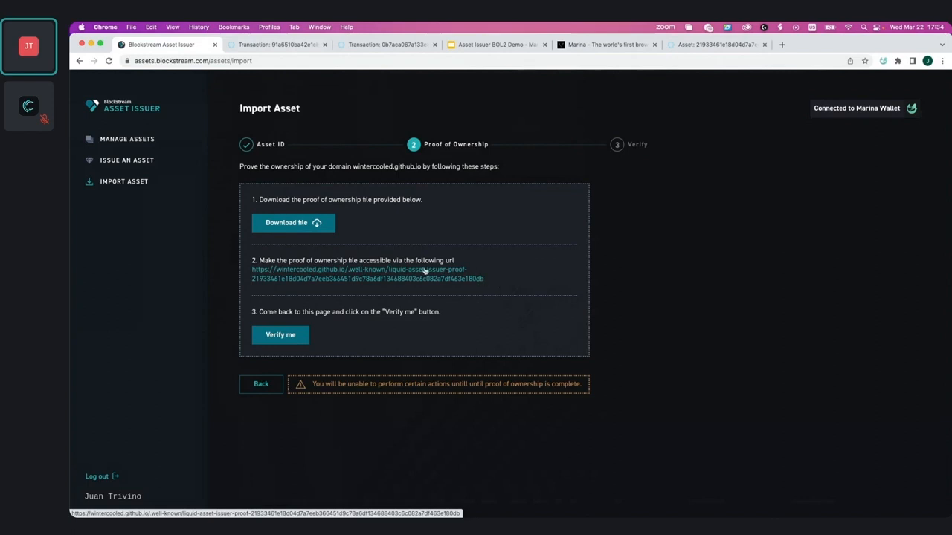
left_click(281, 339)
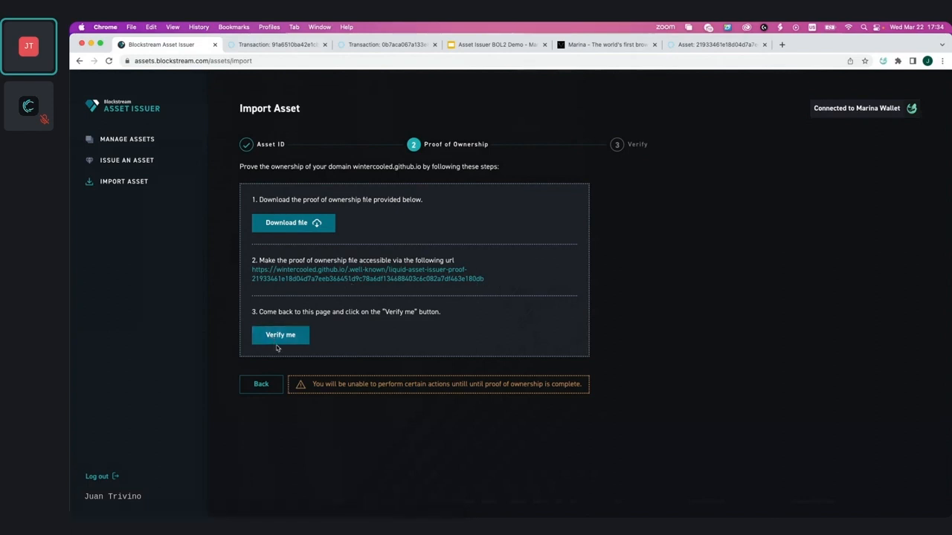
left_click(138, 140)
scroll(402, 365, "down", 1)
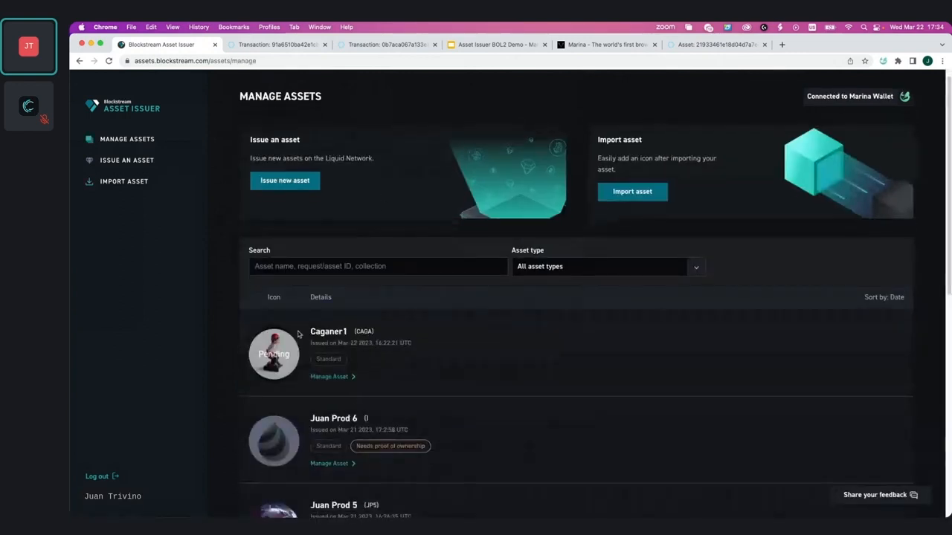
Step: Open Caganer1's Manage Asset page from the Manage Assets list
scroll(413, 377, "down", 5)
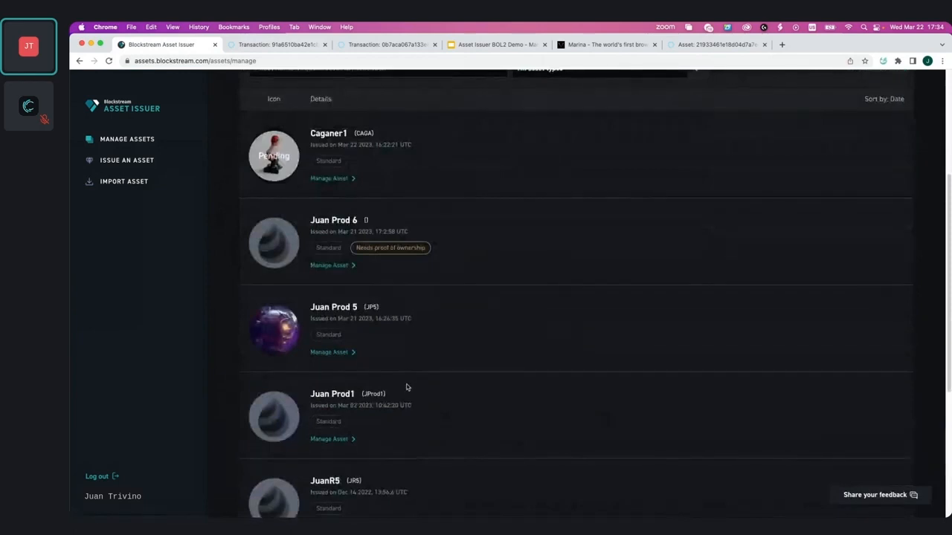
scroll(407, 387, "up", 5)
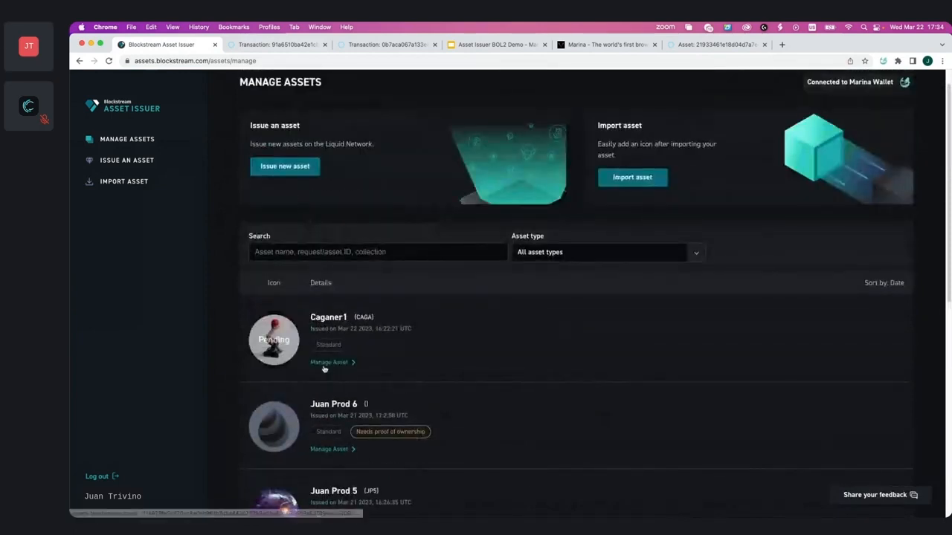
left_click(324, 364)
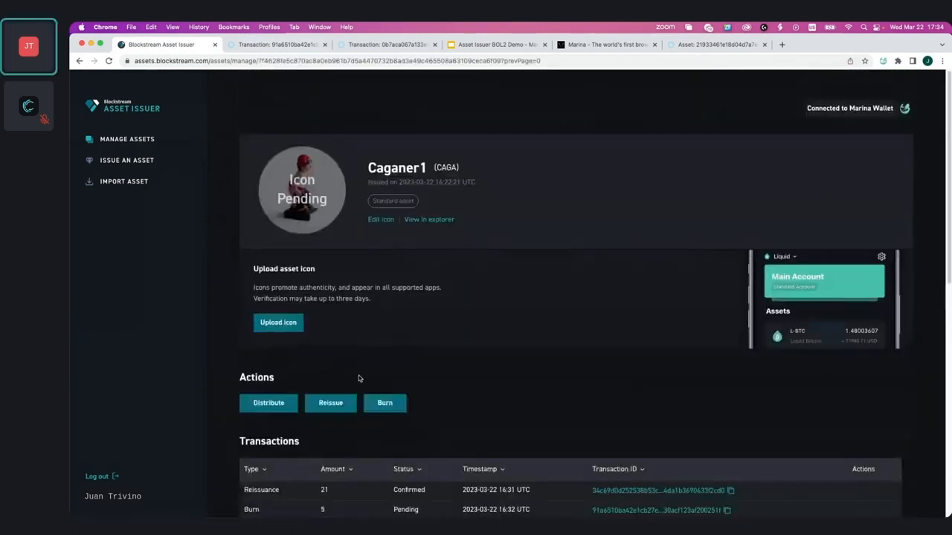